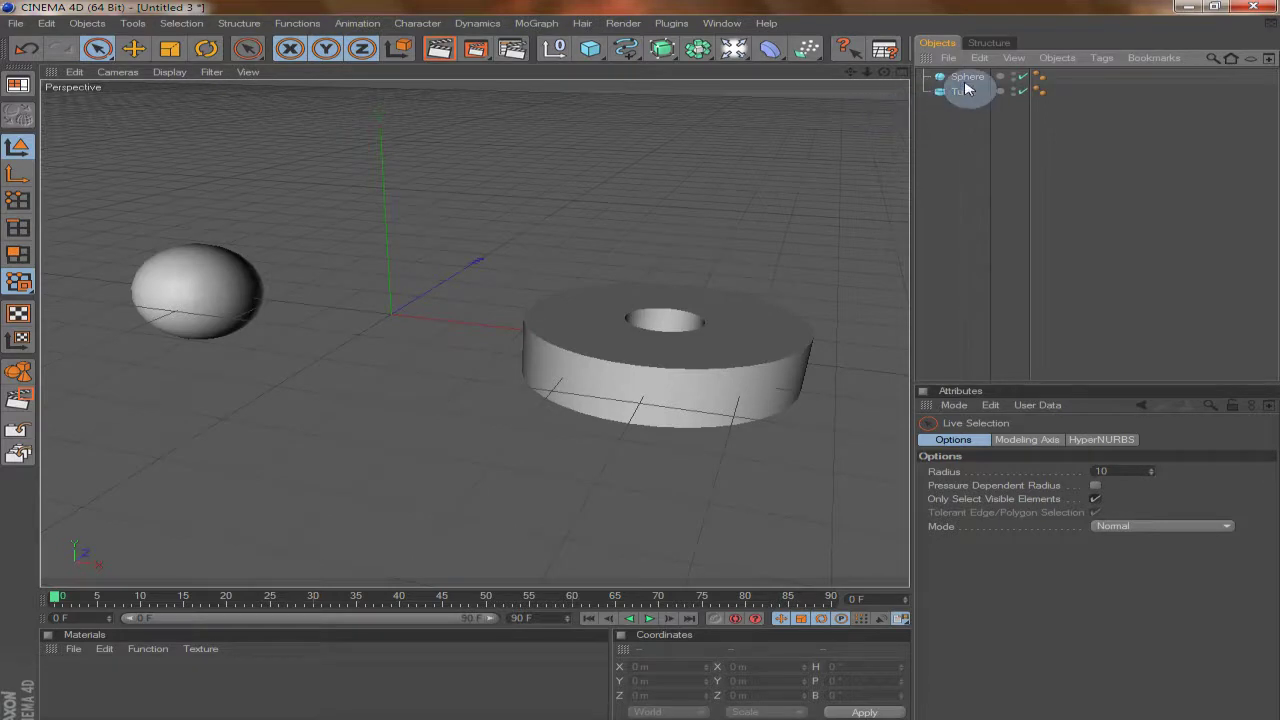
Select the sphere and the tube in turn to view their object properties
{"action": "left_click", "coordinate": [966, 80]}
{"action": "left_click", "coordinate": [965, 126]}
{"action": "left_click", "coordinate": [963, 93]}
{"action": "left_click", "coordinate": [963, 166]}
{"action": "left_click", "coordinate": [963, 93]}
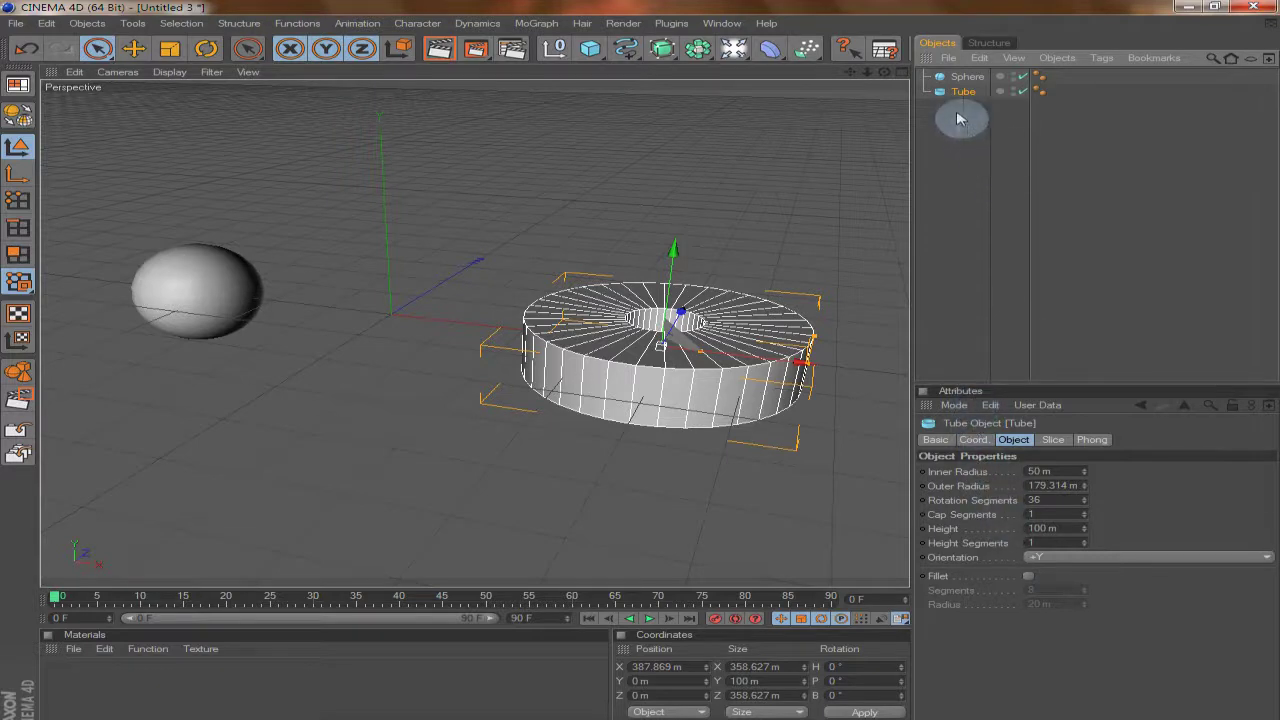
{"action": "left_click", "coordinate": [965, 77]}
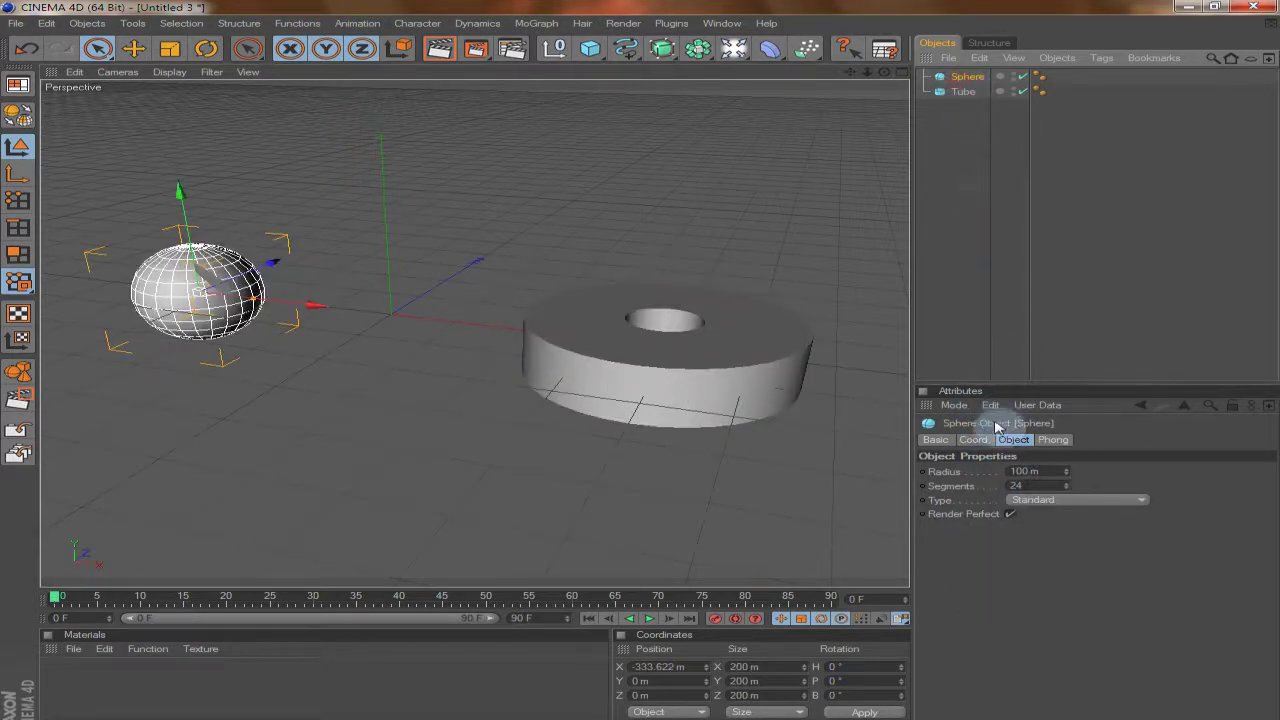
Select the tube and increase its outer radius to 189.314 m
{"action": "left_click", "coordinate": [958, 91]}
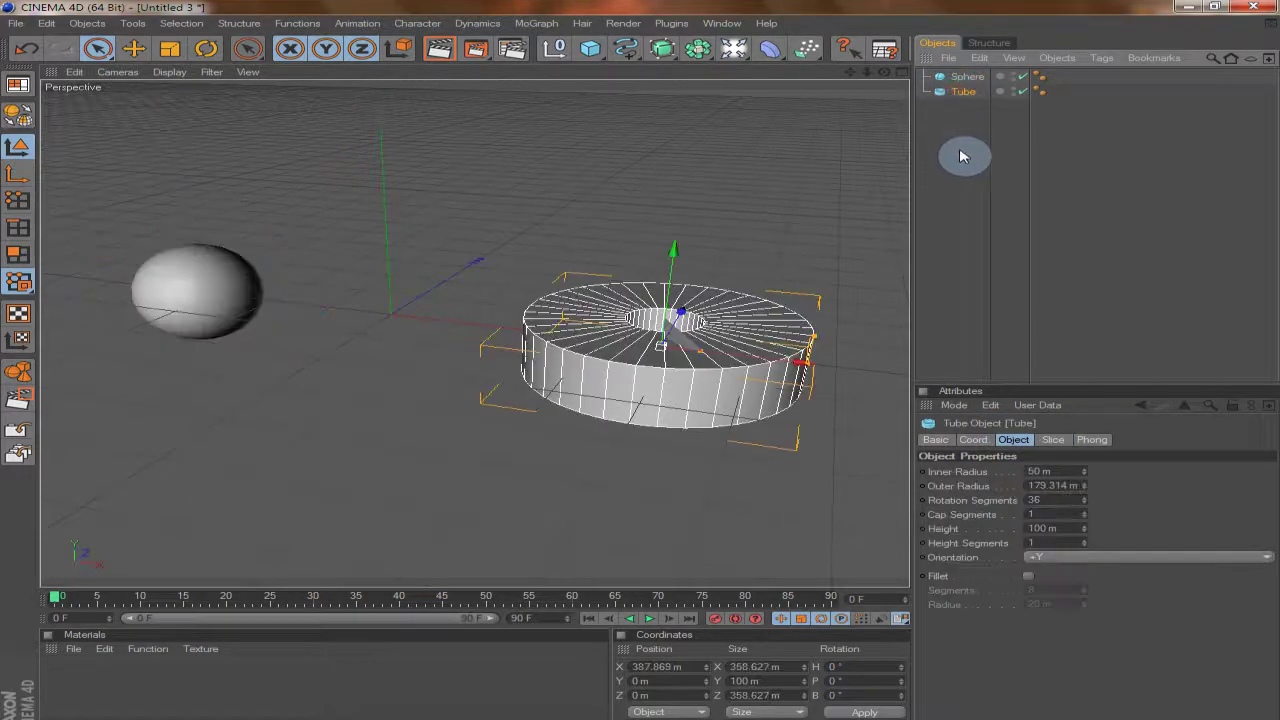
{"action": "left_click_drag", "start_coordinate": [1085, 491], "coordinate": [1086, 490]}
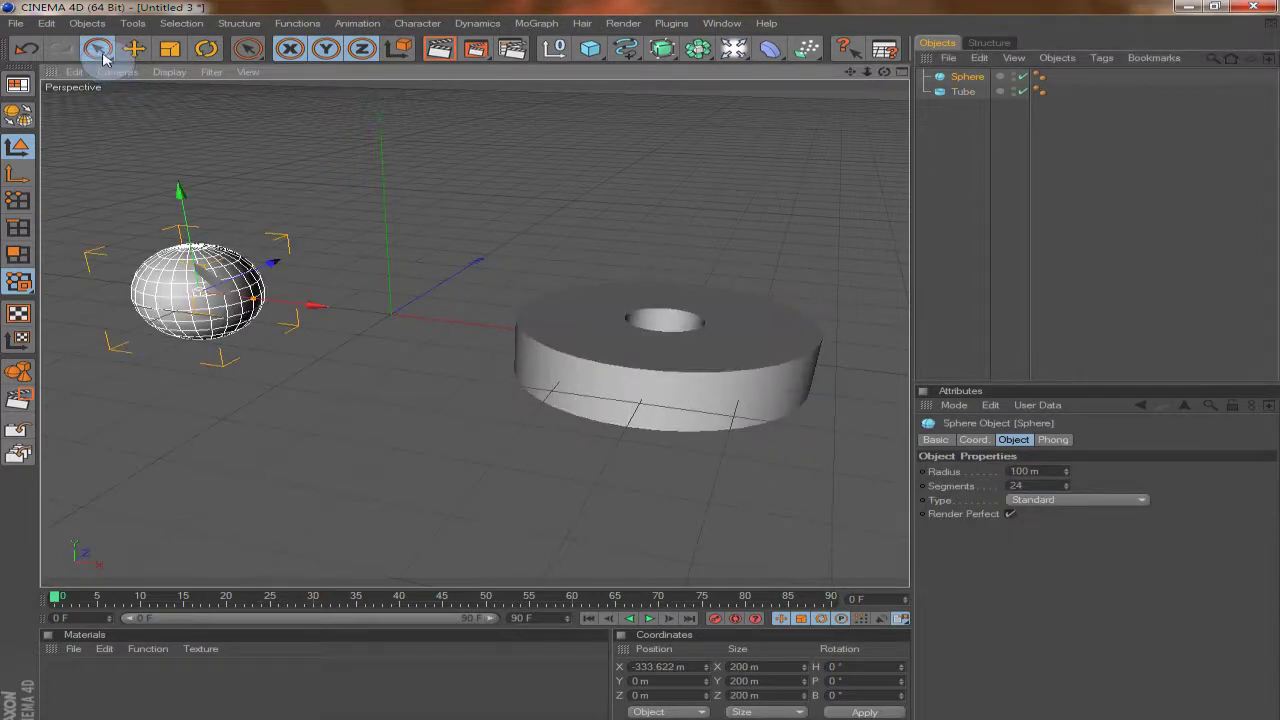
Select the tube and the sphere alternately with the Live Selection tool, leaving the sphere selected
{"action": "left_click", "coordinate": [101, 52]}
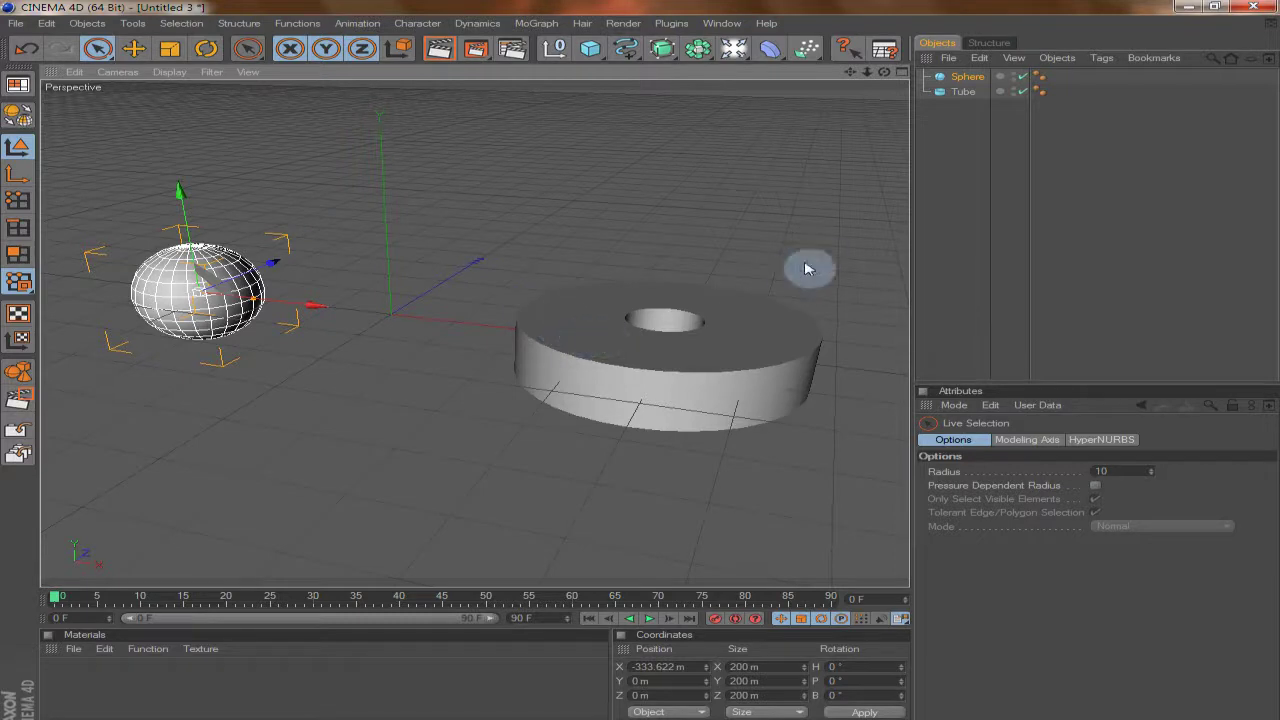
{"action": "left_click", "coordinate": [660, 346]}
{"action": "left_click", "coordinate": [198, 256]}
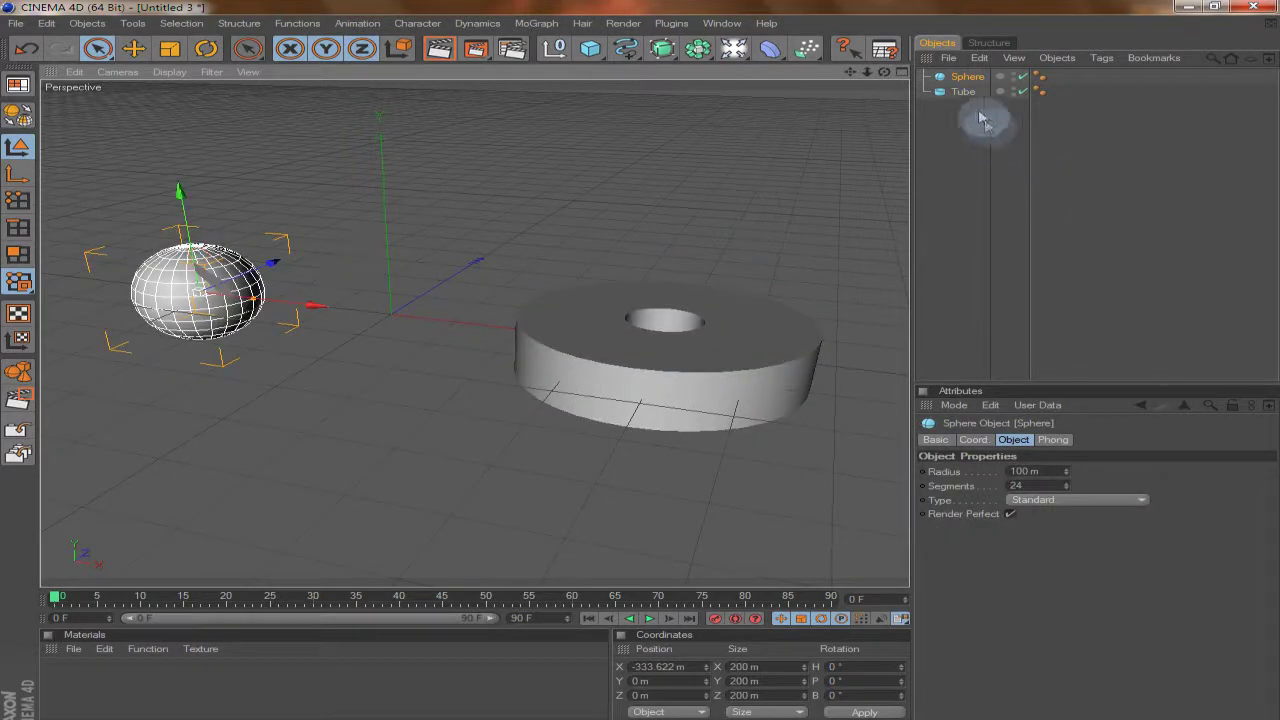
{"action": "left_click", "coordinate": [964, 92]}
{"action": "key", "text": "ctrl+z"}
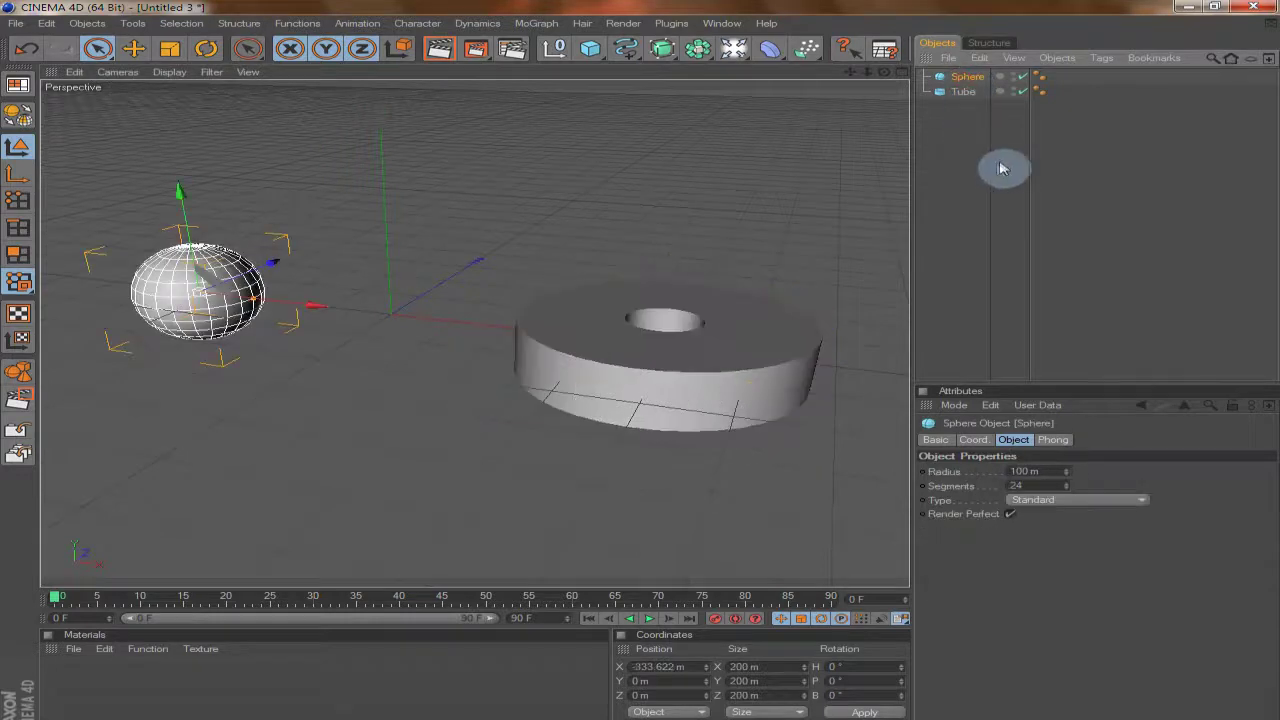
{"action": "left_click", "coordinate": [960, 94]}
{"action": "left_click", "coordinate": [210, 290]}
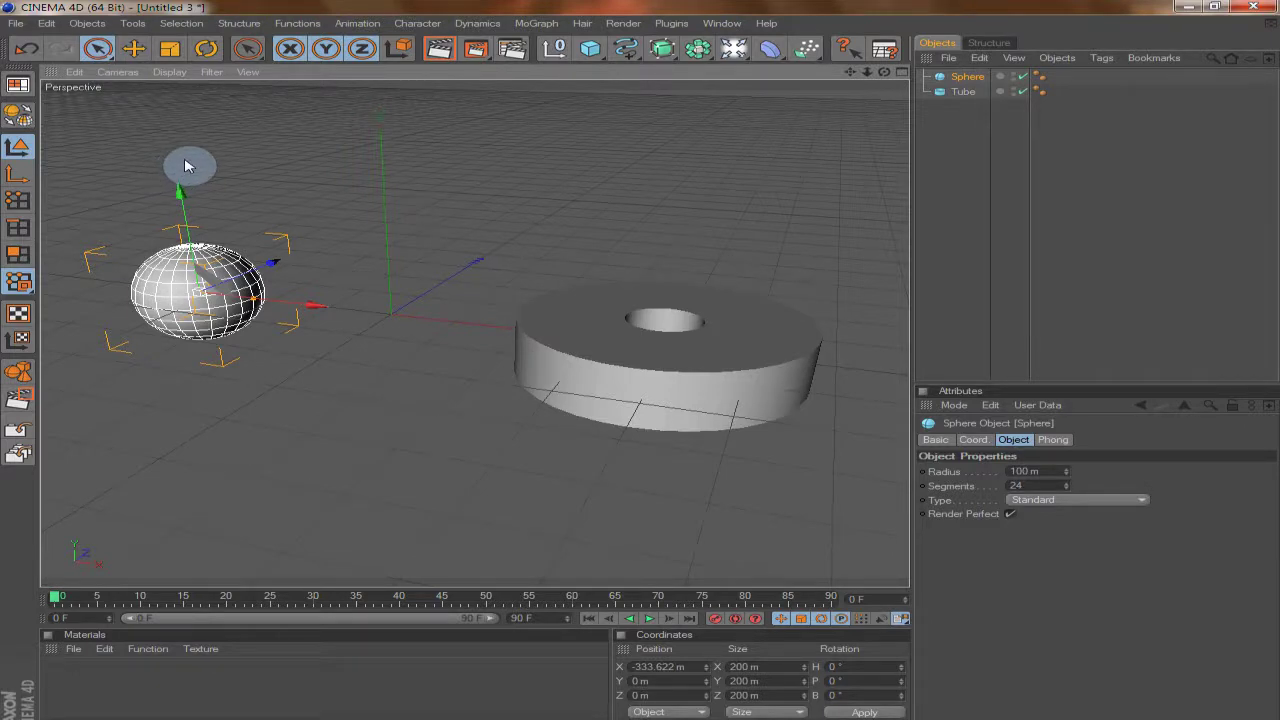
Move the sphere a short way along its Z axis and shift the tube to about X 397 m
{"action": "left_click", "coordinate": [134, 50]}
{"action": "mouse_move", "coordinate": [272, 264]}
{"action": "left_mouse_down"}
{"action": "mouse_move", "coordinate": [350, 228]}
{"action": "mouse_move", "coordinate": [200, 246]}
{"action": "mouse_move", "coordinate": [282, 244]}
{"action": "mouse_move", "coordinate": [290, 256]}
{"action": "left_mouse_up"}
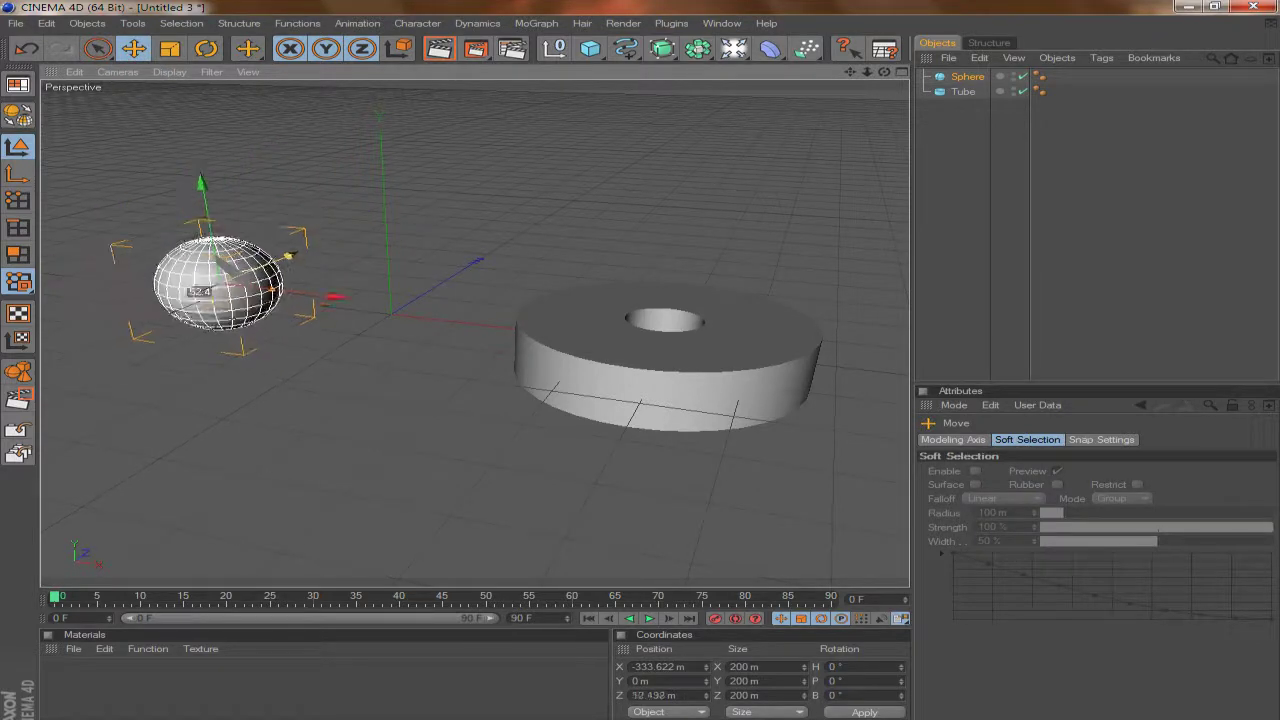
{"action": "left_click", "coordinate": [708, 370]}
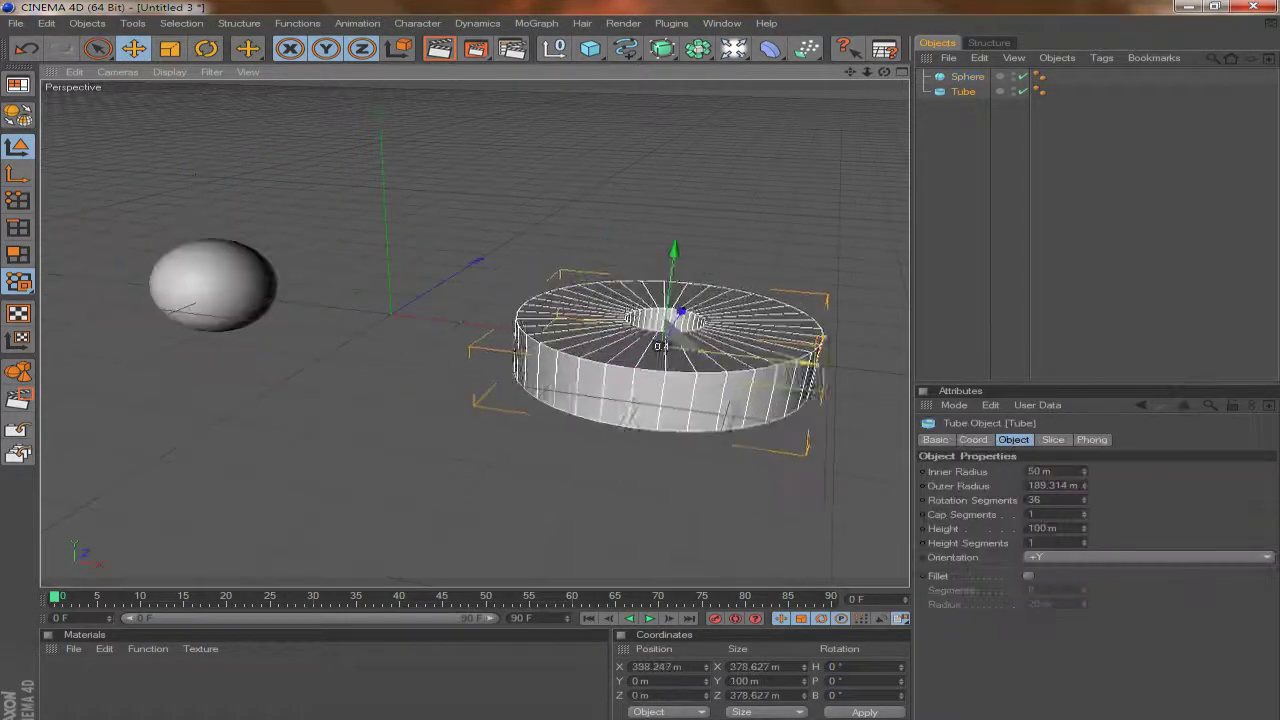
{"action": "left_click_drag", "start_coordinate": [660, 345], "coordinate": [685, 355]}
Scale the tube to about 412 m wide and 109 m high, and set its outer radius to 196.068 m and inner radius to 128.425 m
{"action": "left_click", "coordinate": [170, 48]}
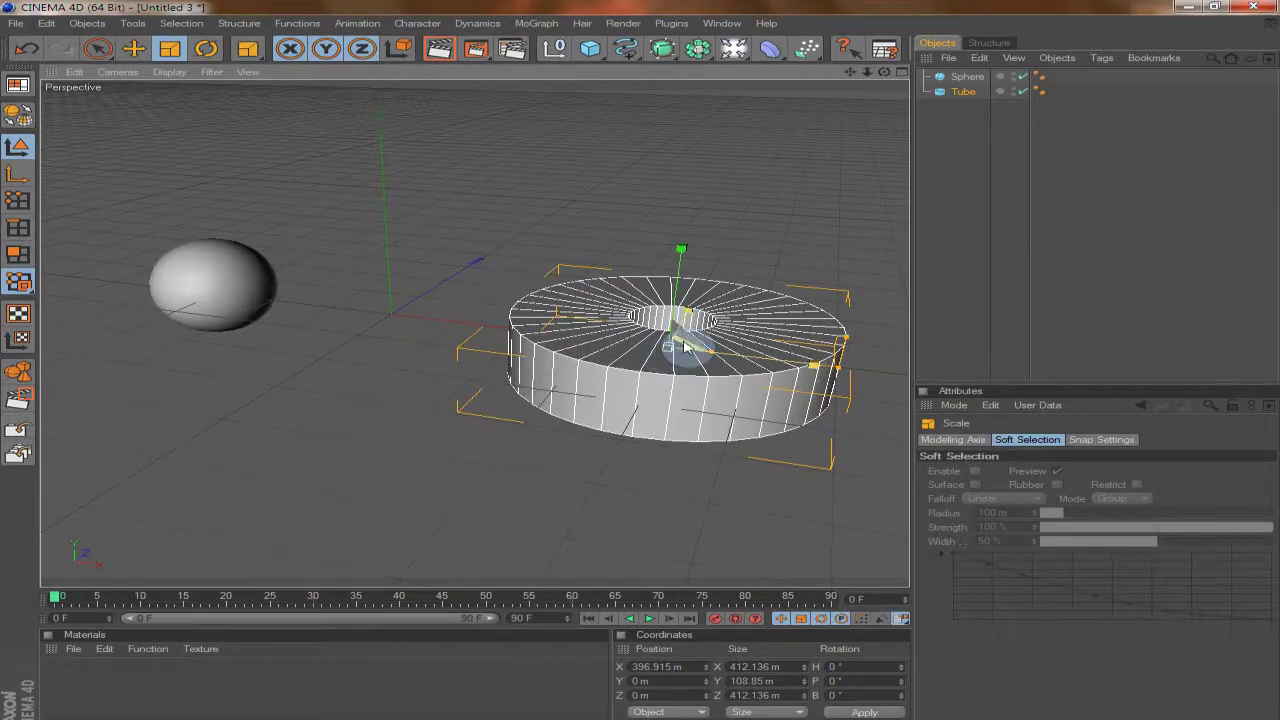
{"action": "left_click", "coordinate": [625, 330]}
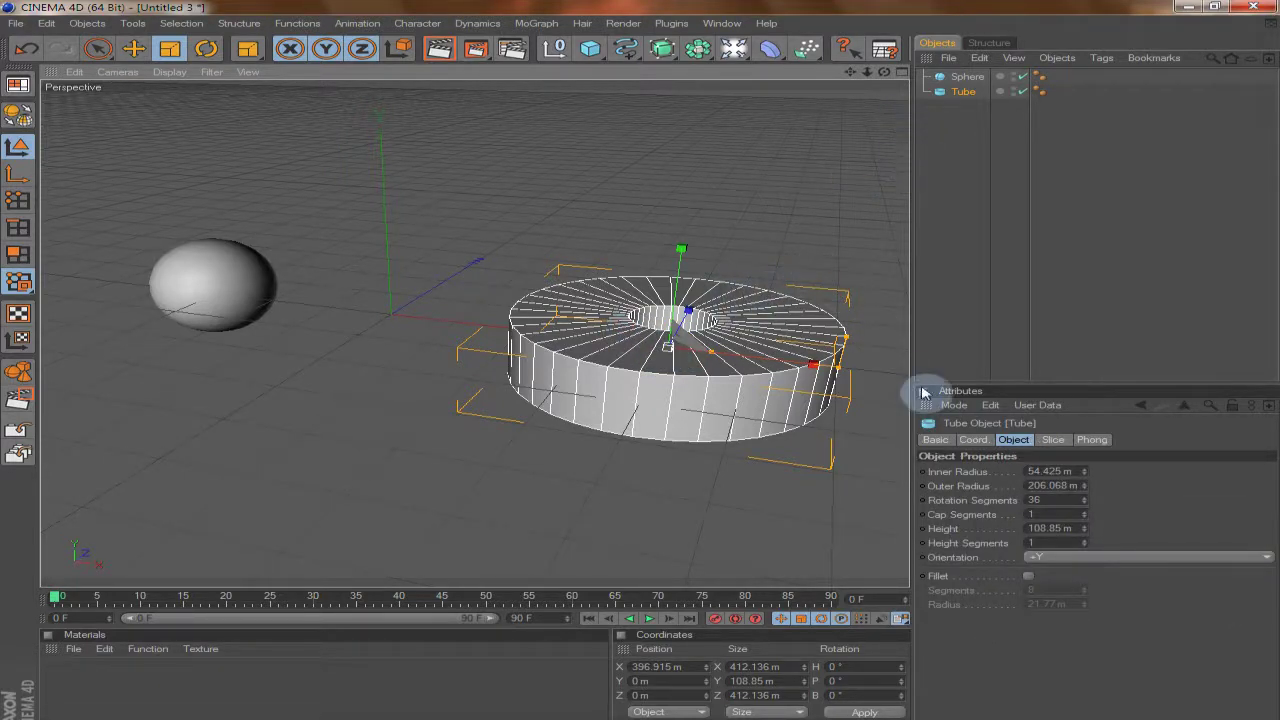
{"action": "left_click_drag", "start_coordinate": [1085, 486], "coordinate": [1086, 468]}
{"action": "left_click", "coordinate": [1085, 470]}
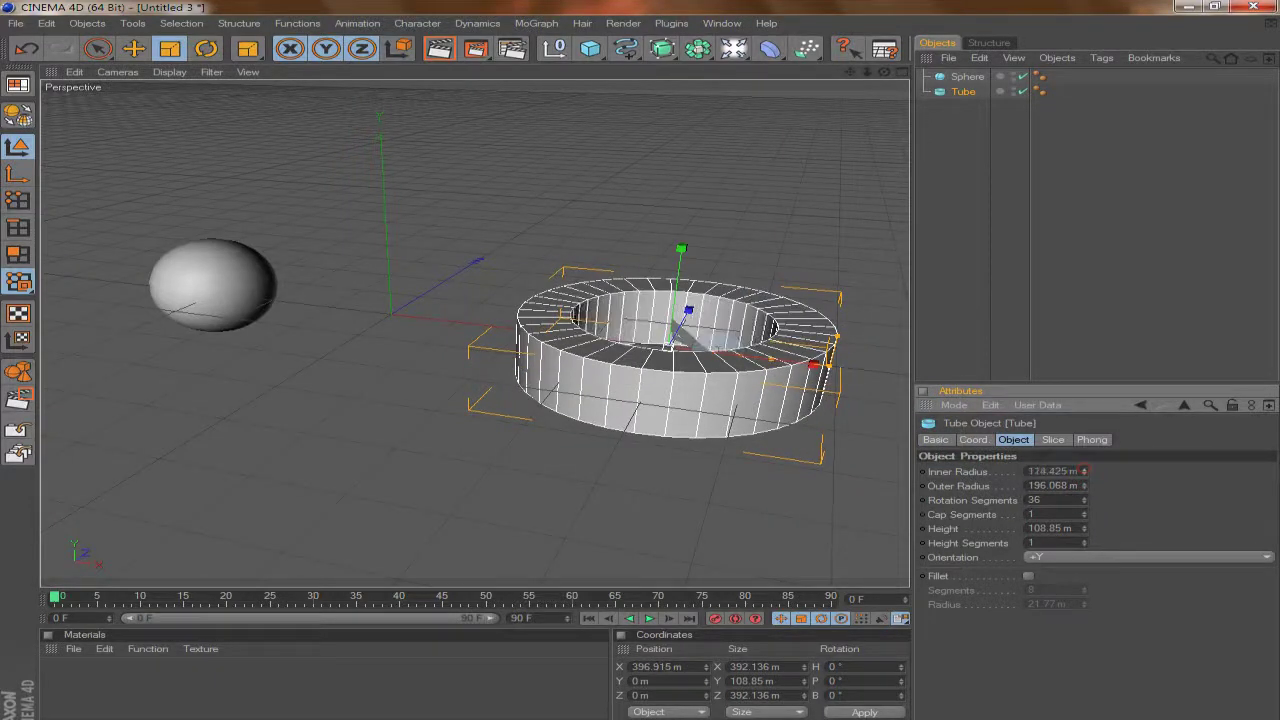
Rotate the tube to about -62.7° heading and 4.4° bank
{"action": "left_click", "coordinate": [206, 48]}
{"action": "left_click_drag", "start_coordinate": [622, 366], "coordinate": [420, 329]}
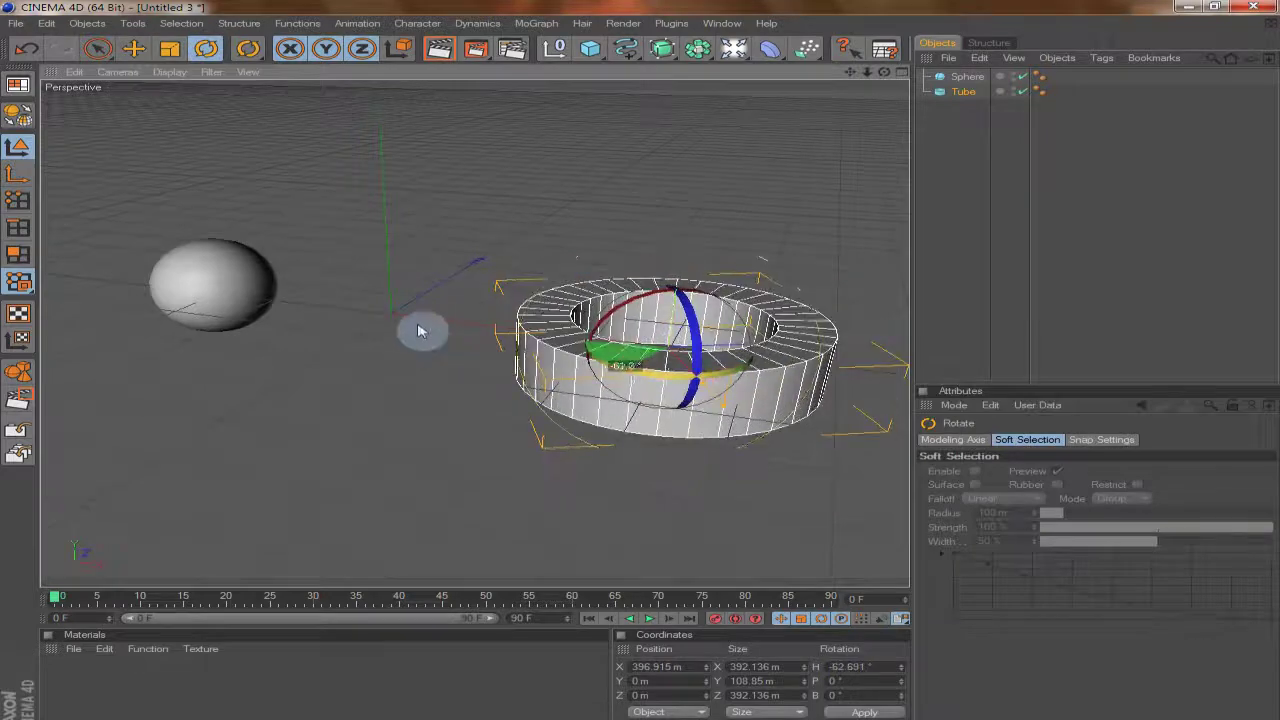
{"action": "left_click", "coordinate": [227, 277]}
{"action": "left_click", "coordinate": [687, 353]}
{"action": "left_click_drag", "start_coordinate": [701, 338], "coordinate": [692, 366]}
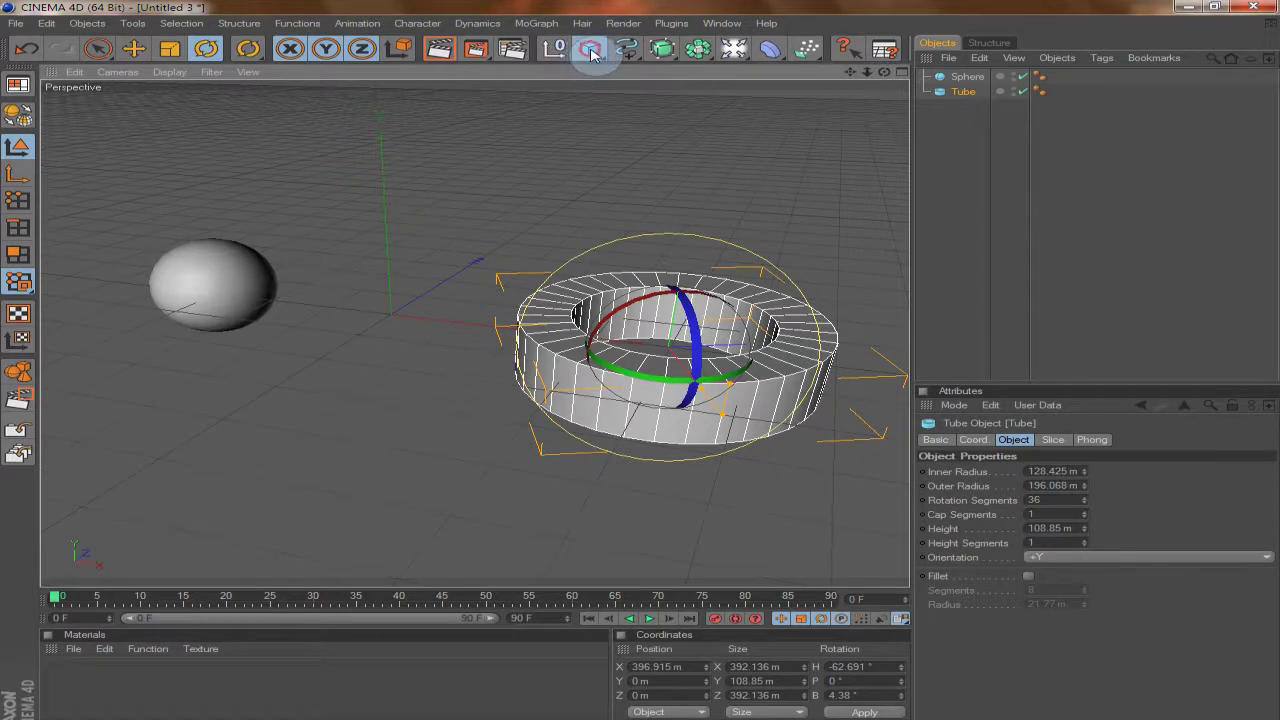
Add a cube primitive at the scene origin
{"action": "left_click", "coordinate": [591, 51]}
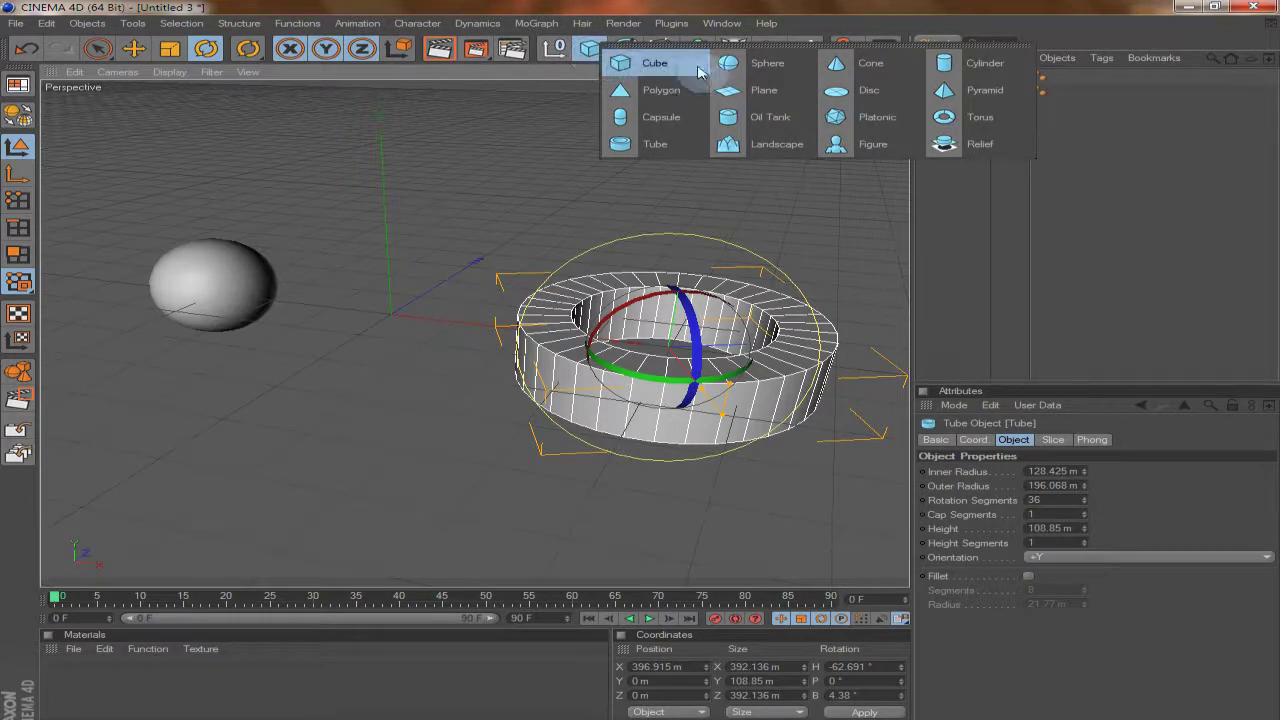
{"action": "left_click", "coordinate": [646, 70]}
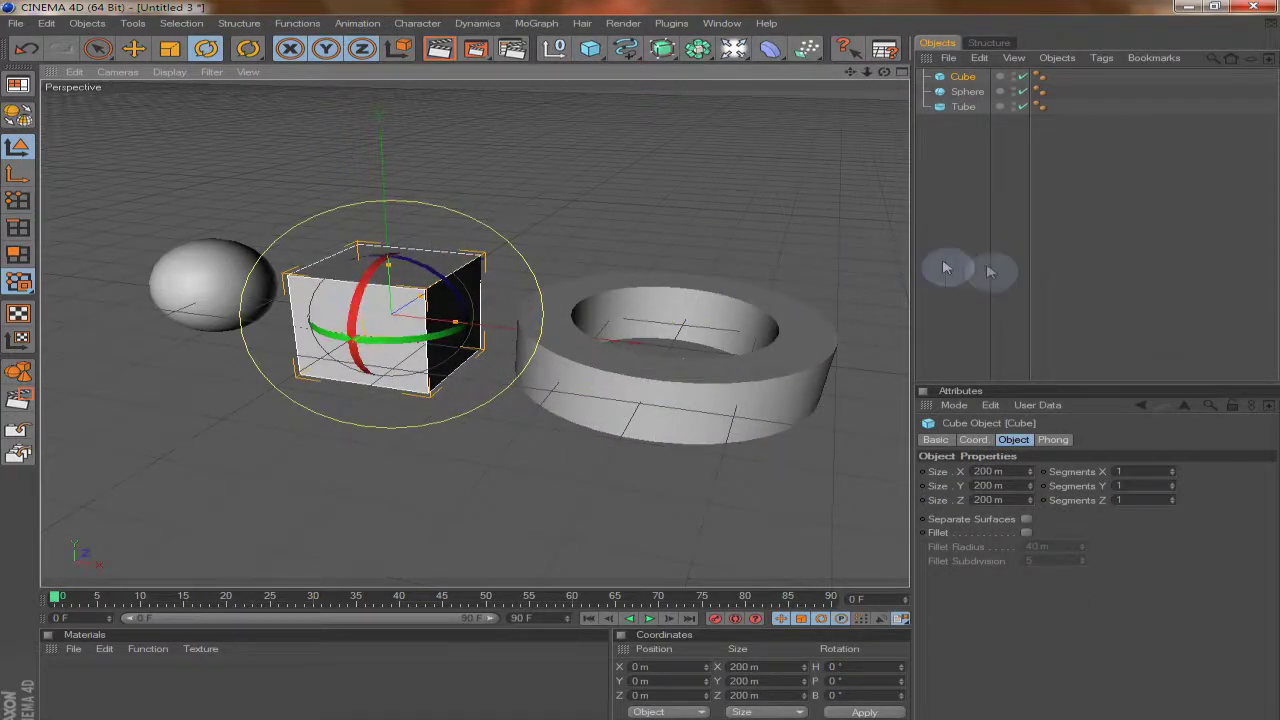
{"action": "left_click", "coordinate": [966, 106]}
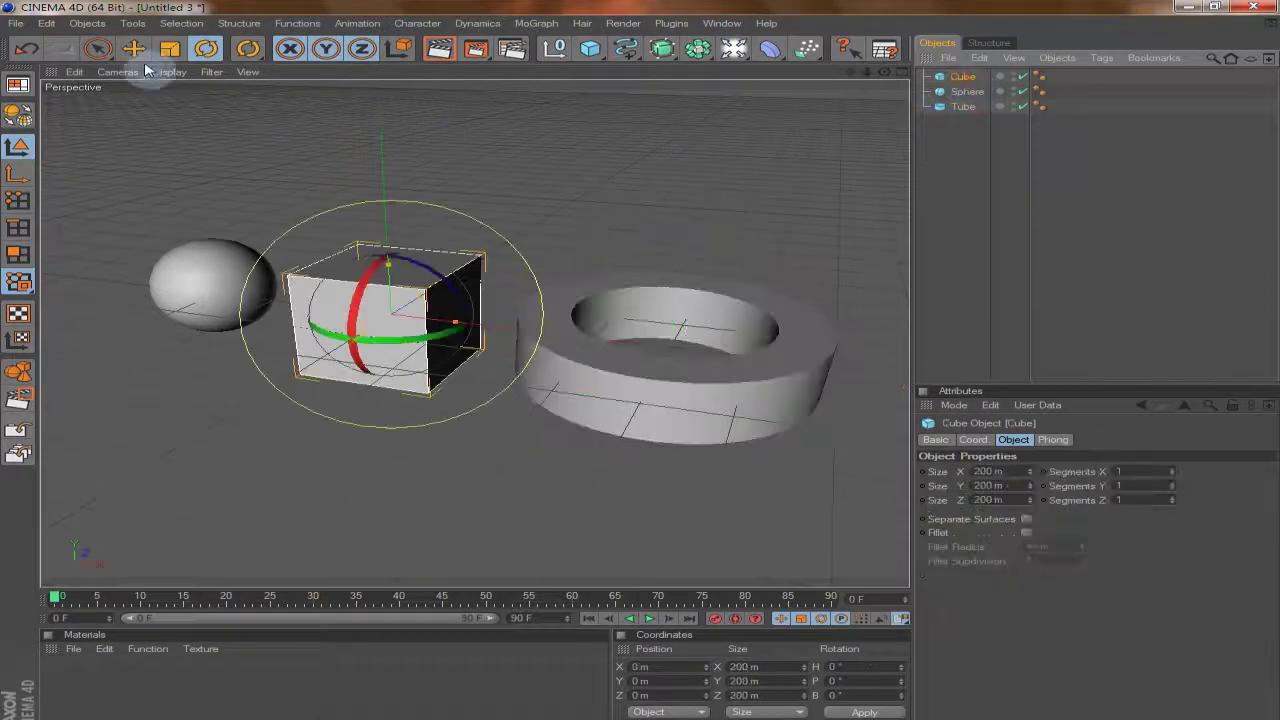
Set the cube's X position to 9 m and its X scale to 0.96, and deselect it
{"action": "left_click", "coordinate": [134, 48]}
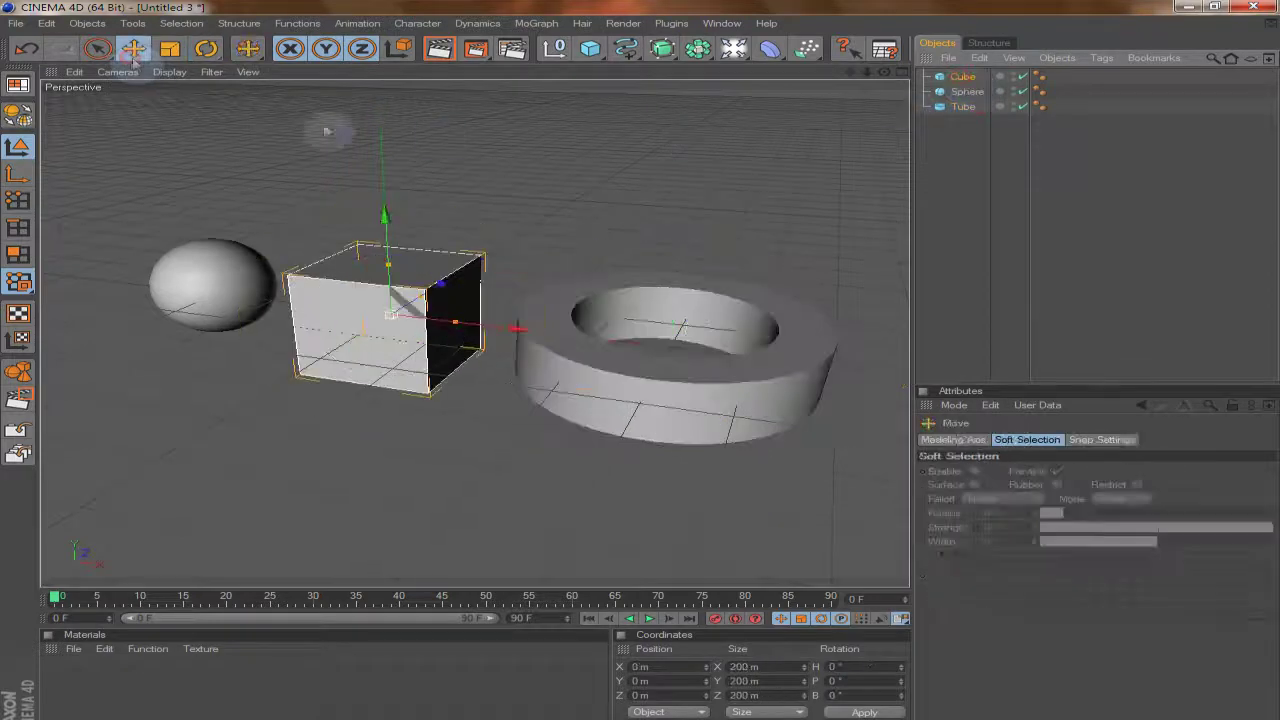
{"action": "left_click", "coordinate": [962, 76]}
{"action": "left_click", "coordinate": [973, 440]}
{"action": "left_click_drag", "start_coordinate": [1016, 471], "coordinate": [1016, 465]}
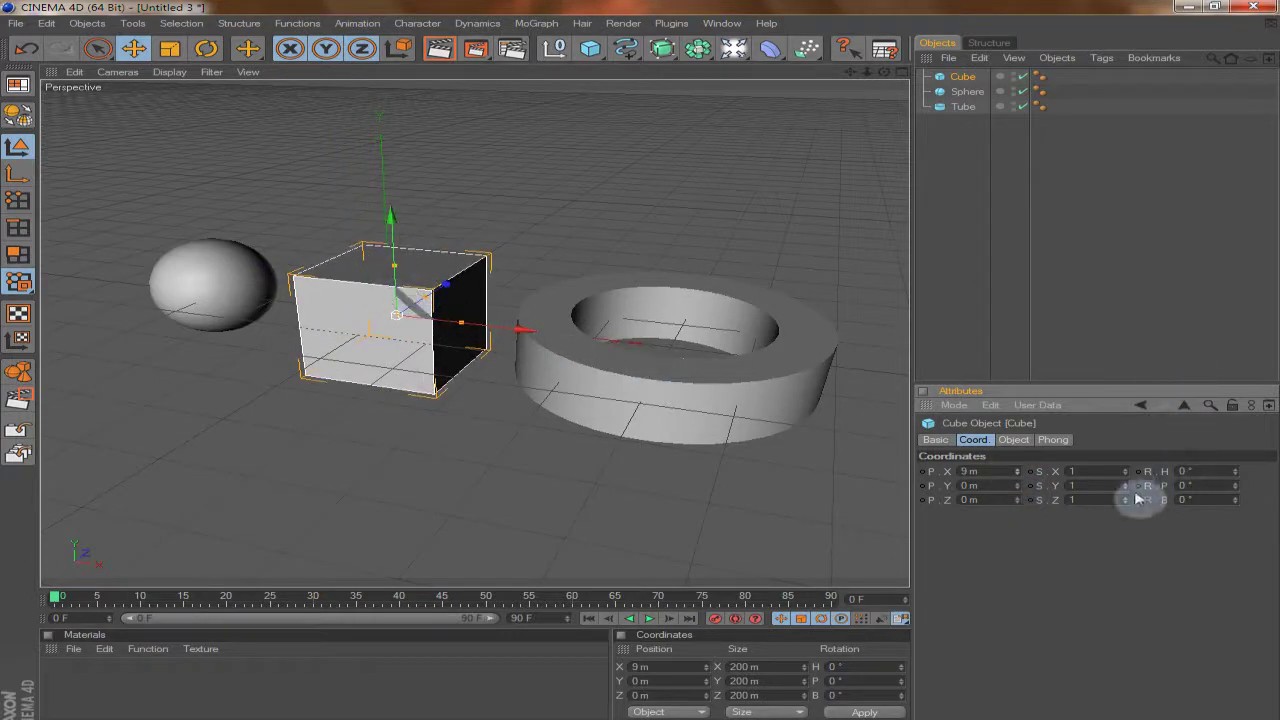
{"action": "left_click_drag", "start_coordinate": [1124, 471], "coordinate": [1125, 477]}
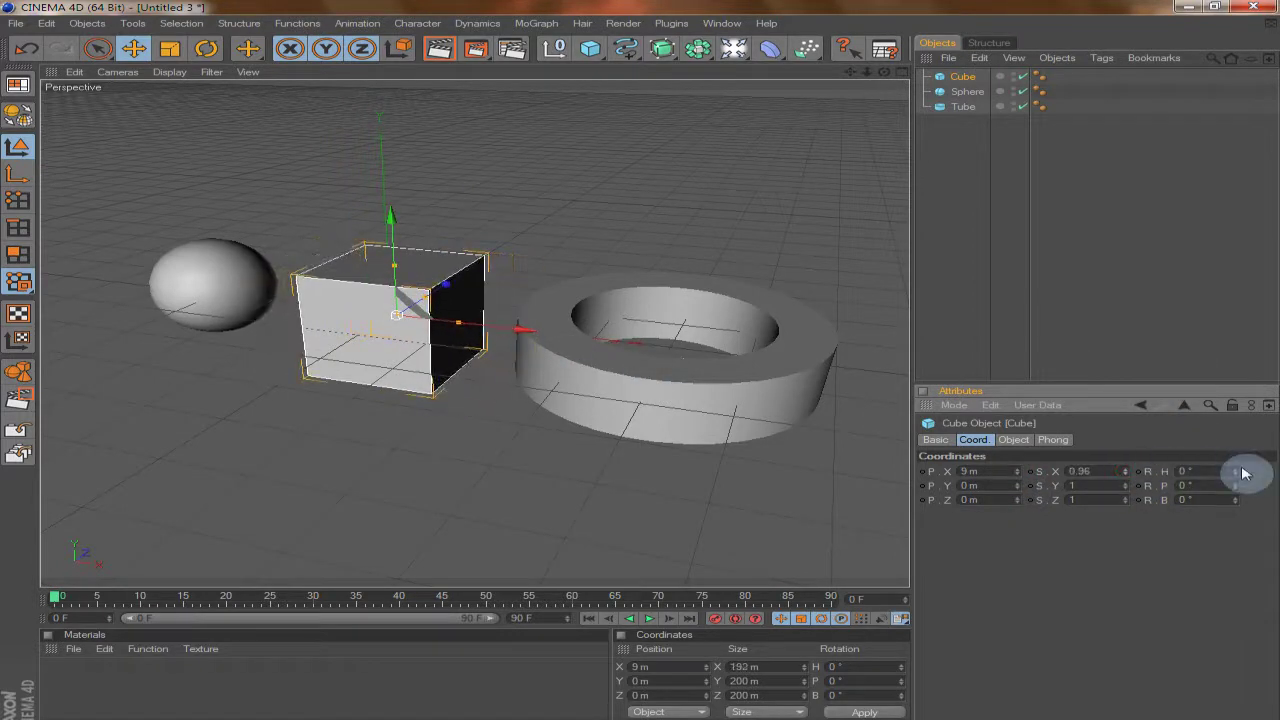
{"action": "left_click", "coordinate": [998, 180]}
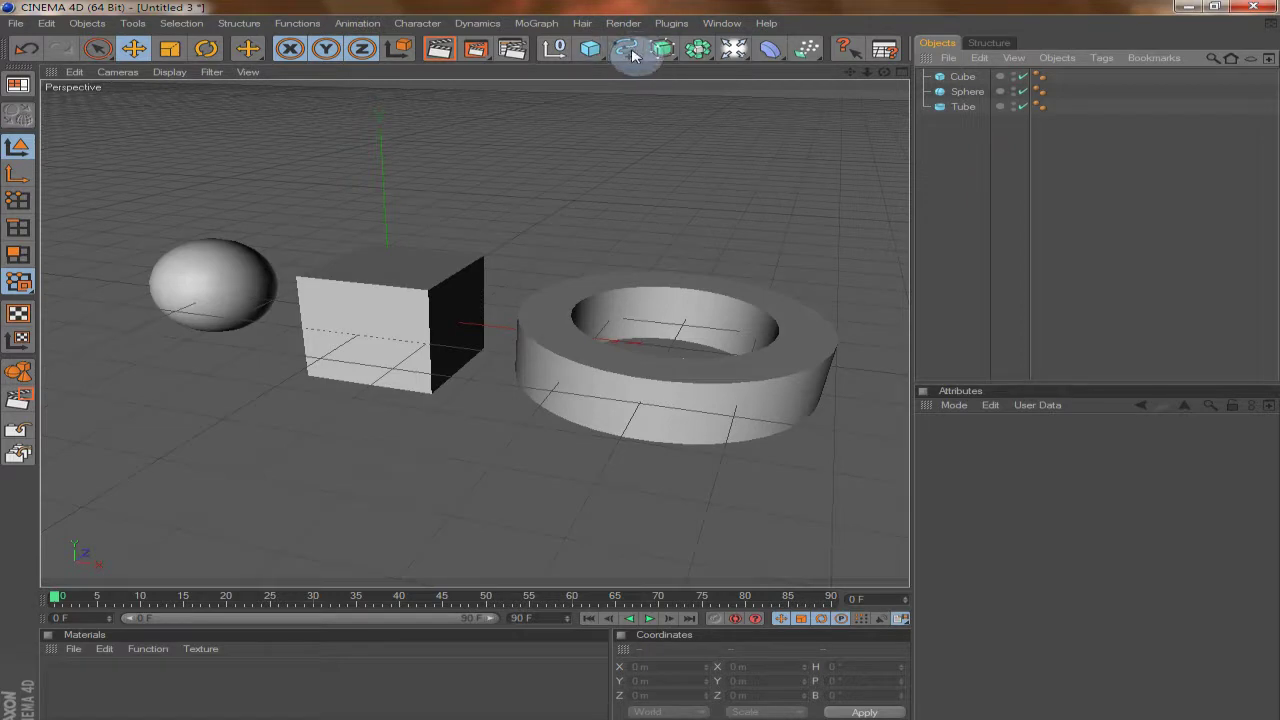
{"action": "left_click", "coordinate": [628, 50]}
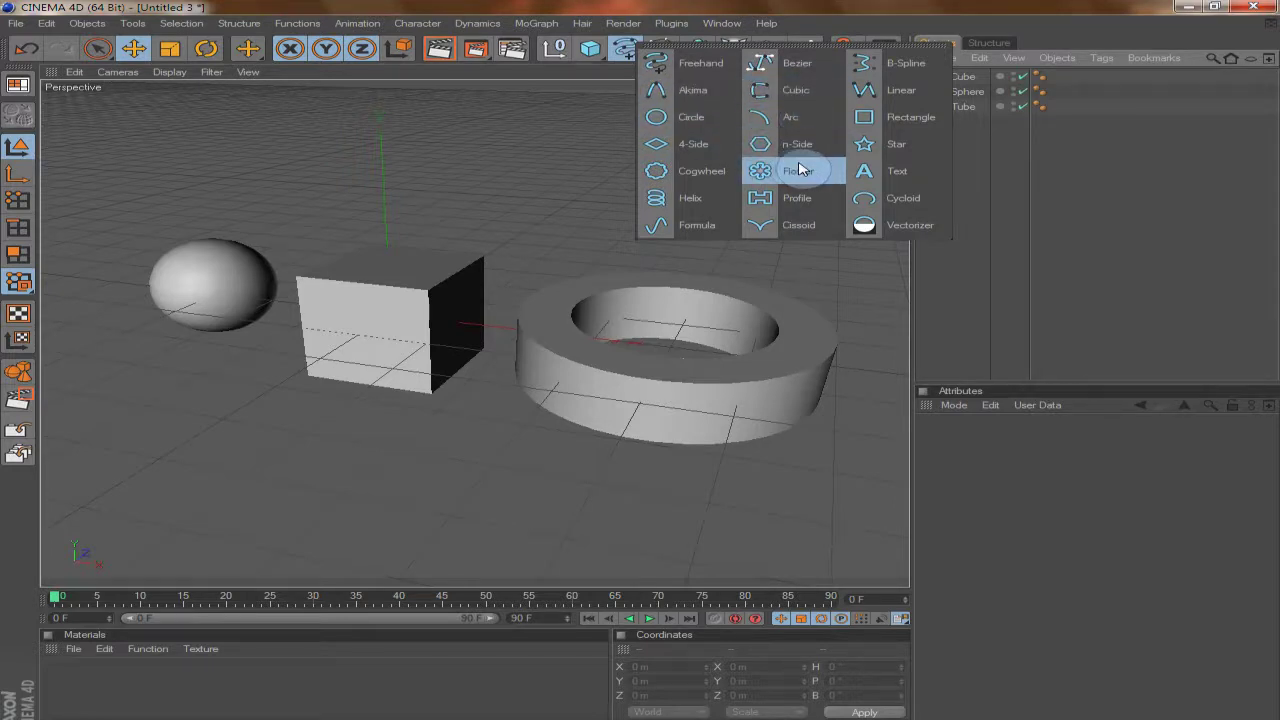
{"action": "left_click", "coordinate": [1016, 164]}
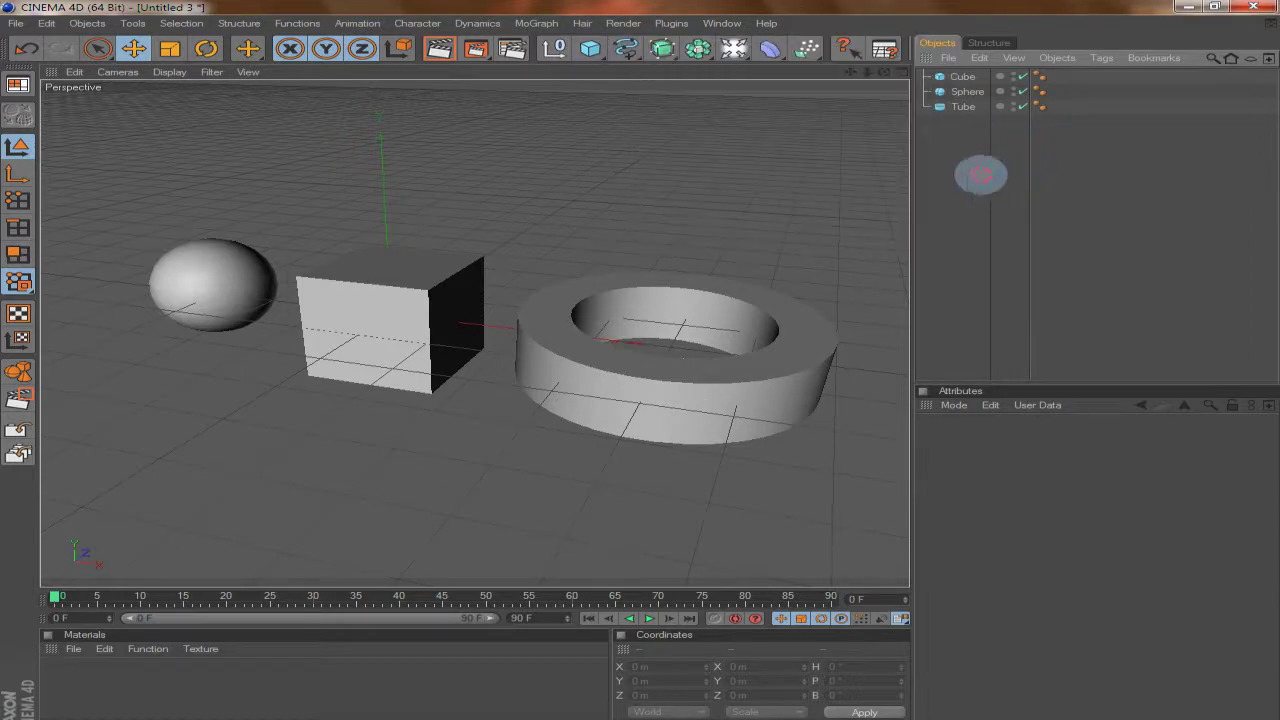
Delete the cube, sphere and tube from the scene
{"action": "left_click_drag", "start_coordinate": [981, 175], "coordinate": [953, 85]}
{"action": "key", "text": "Delete"}
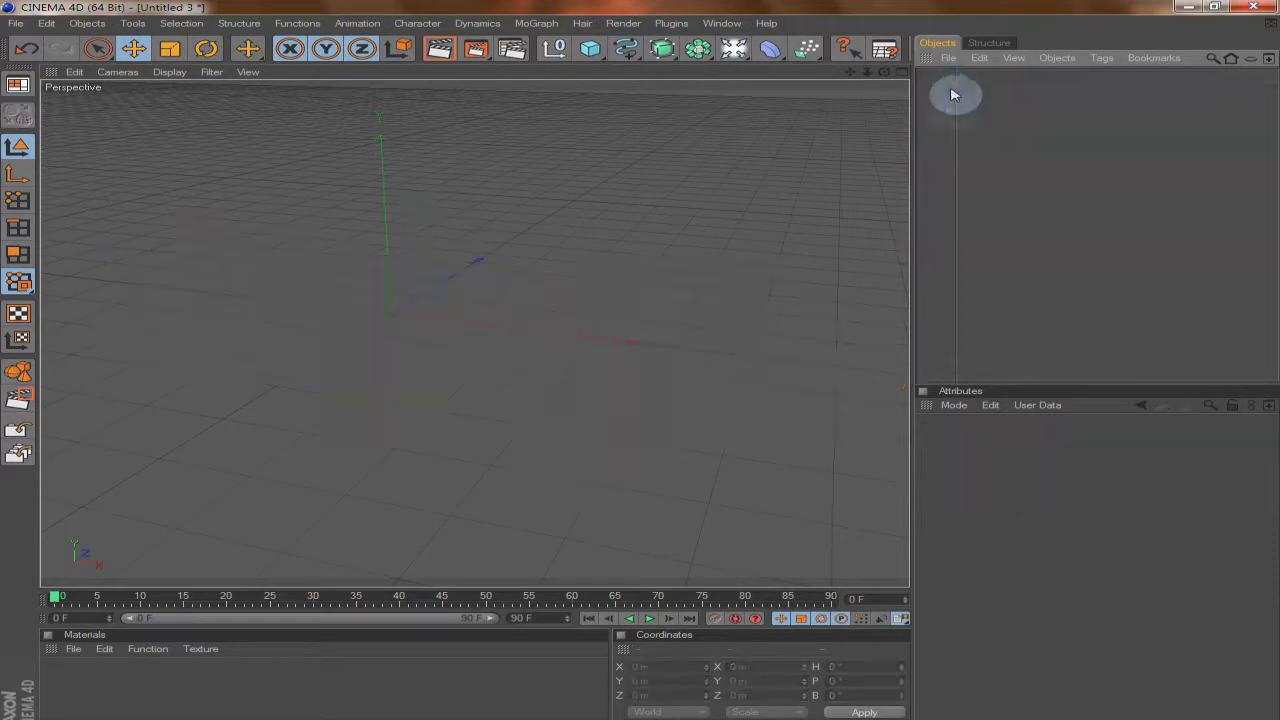
Draw a five-point wavy B-Spline in the Front view from about X 55 m, Y -22 m up to about X 1 m, Y 271 m
{"action": "left_click", "coordinate": [590, 50]}
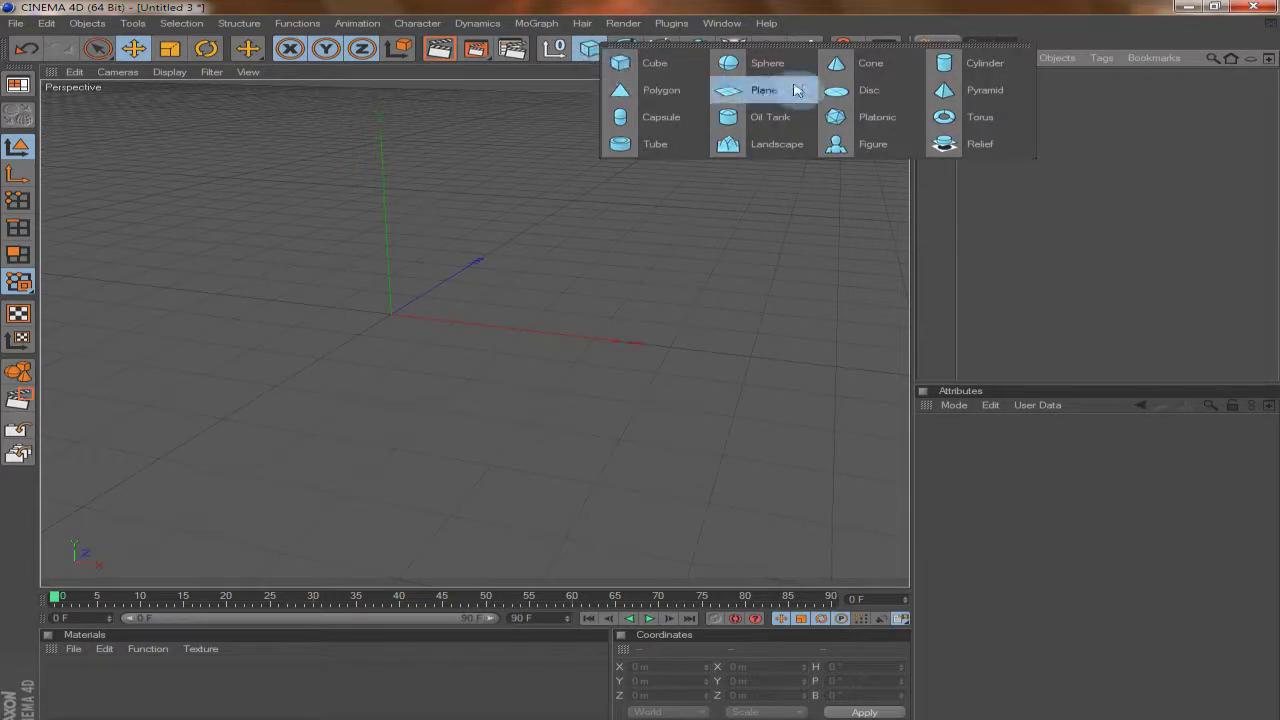
{"action": "left_click", "coordinate": [625, 15]}
{"action": "left_click", "coordinate": [629, 60]}
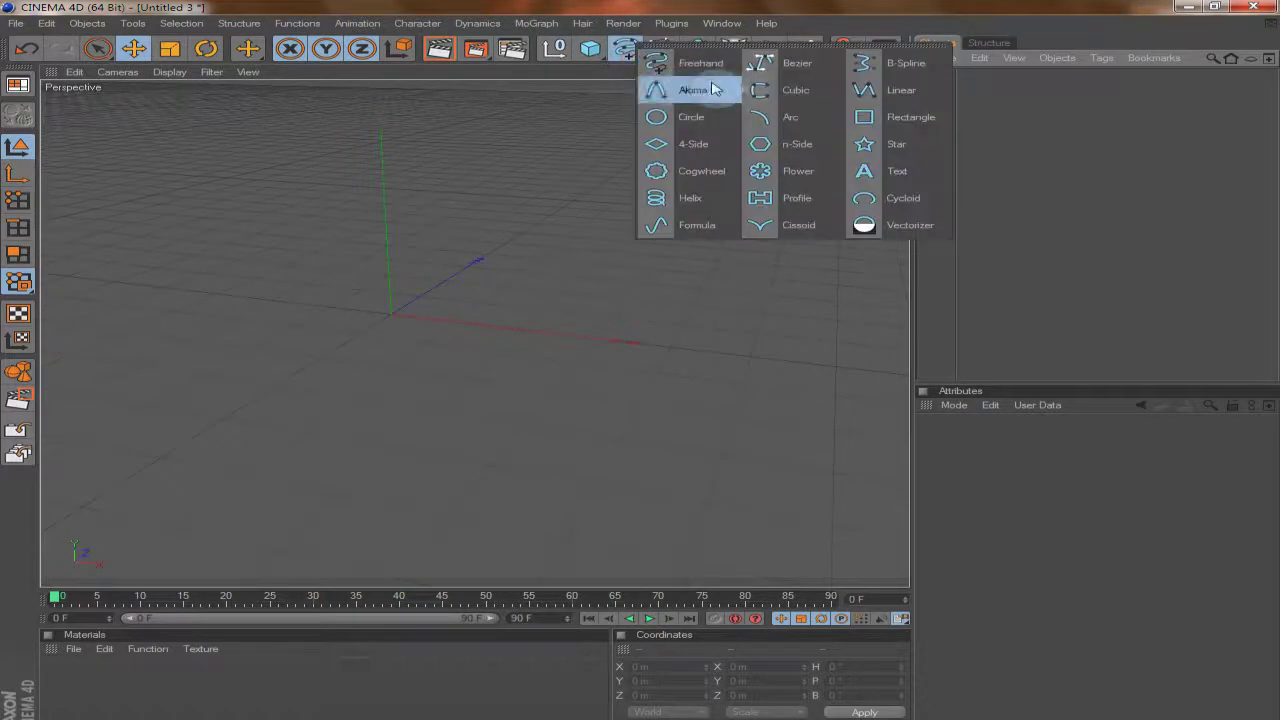
{"action": "left_click", "coordinate": [862, 58]}
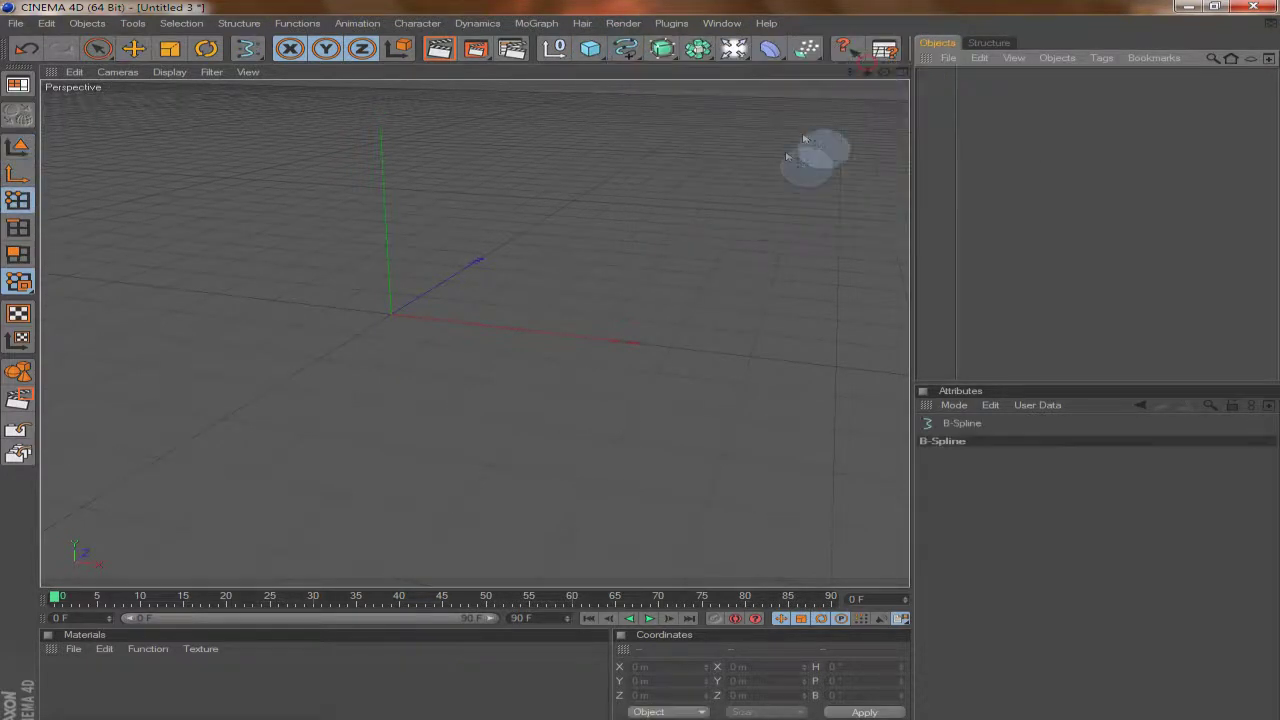
{"action": "left_click", "coordinate": [901, 75]}
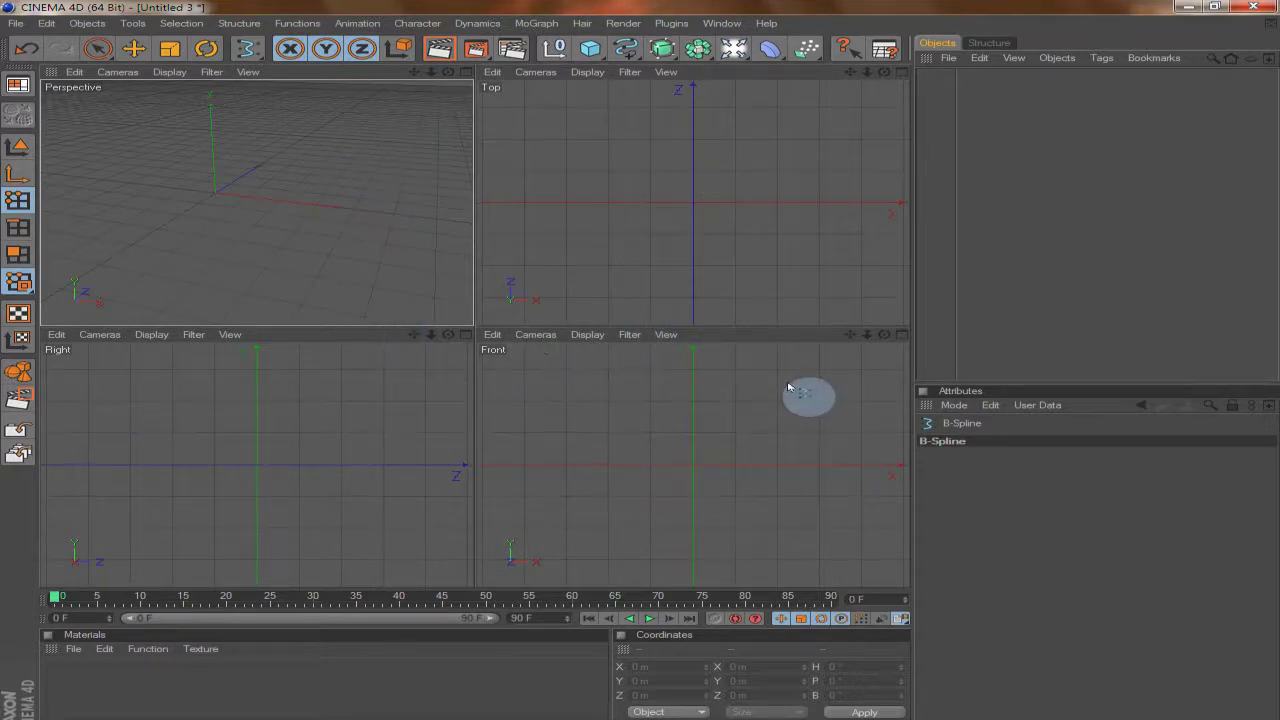
{"action": "left_click", "coordinate": [902, 336]}
{"action": "left_click", "coordinate": [521, 347]}
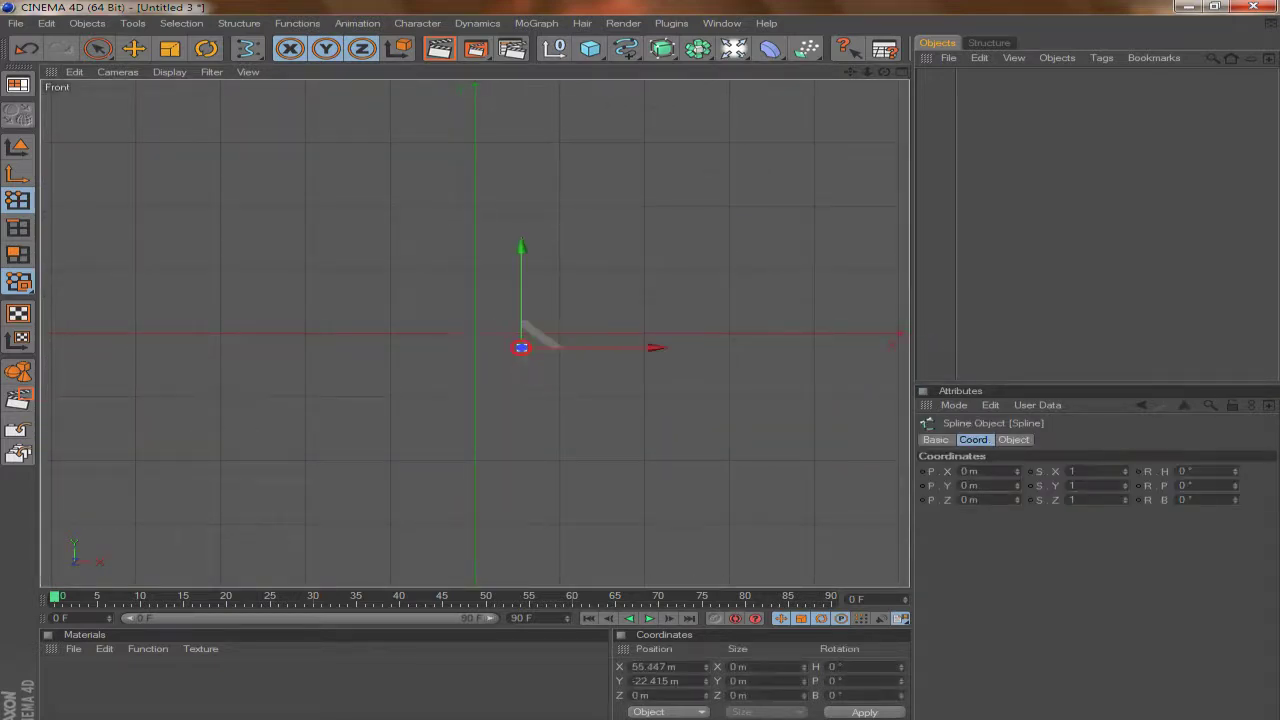
{"action": "left_click", "coordinate": [640, 296]}
{"action": "left_click", "coordinate": [536, 228]}
{"action": "left_click", "coordinate": [631, 172]}
{"action": "left_click", "coordinate": [481, 137]}
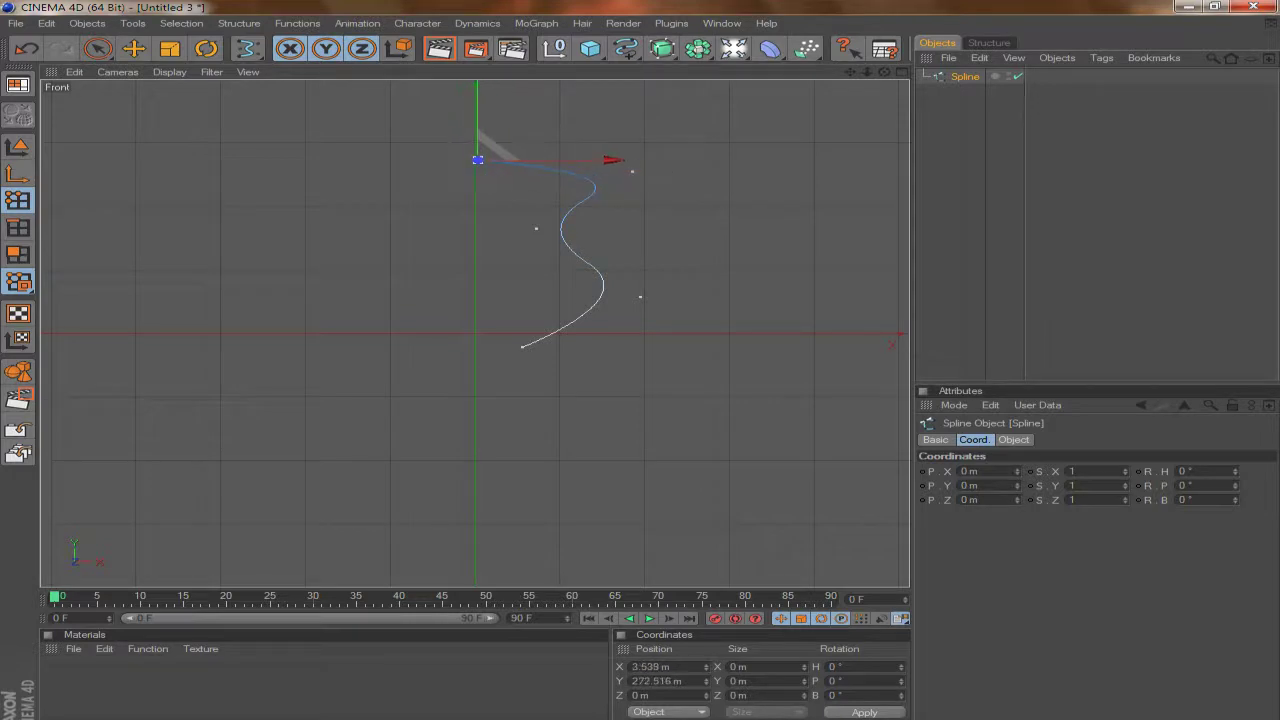
Add a Lathe NURBS and make the spline its child to revolve the profile, displayed in the Perspective view
{"action": "left_click", "coordinate": [903, 73]}
{"action": "left_click", "coordinate": [464, 73]}
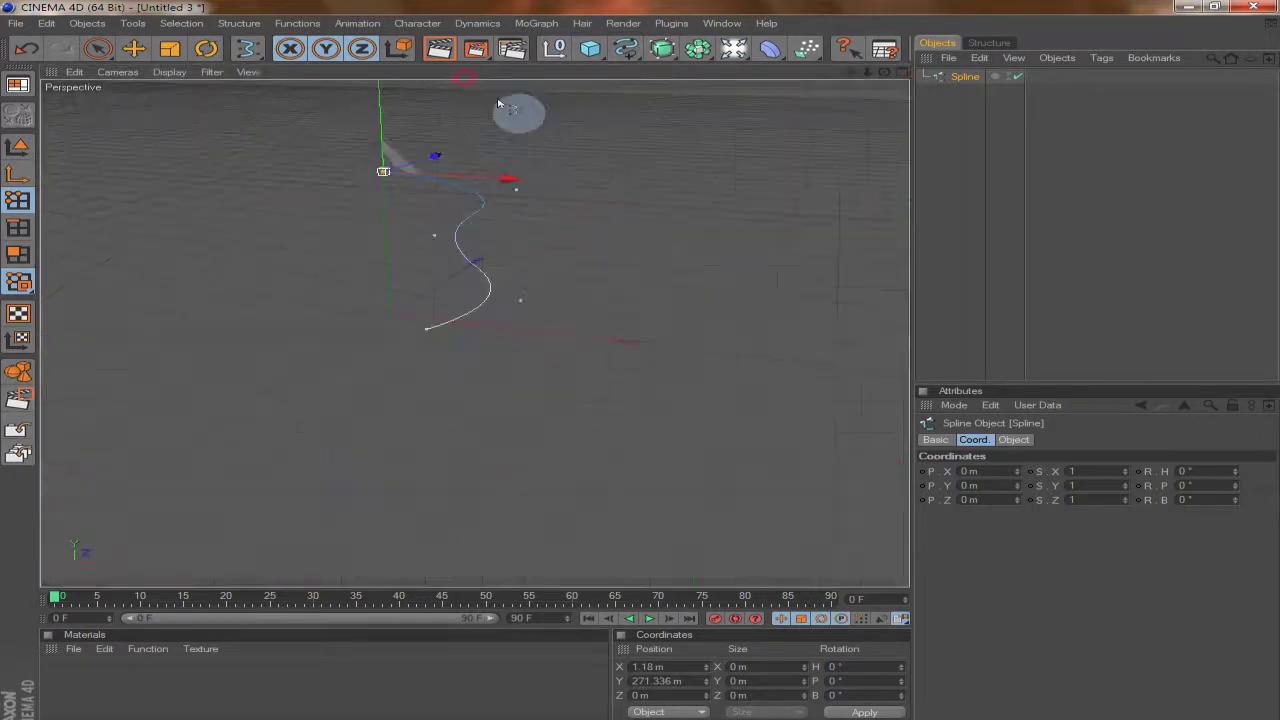
{"action": "left_click_drag", "start_coordinate": [849, 74], "coordinate": [860, 113]}
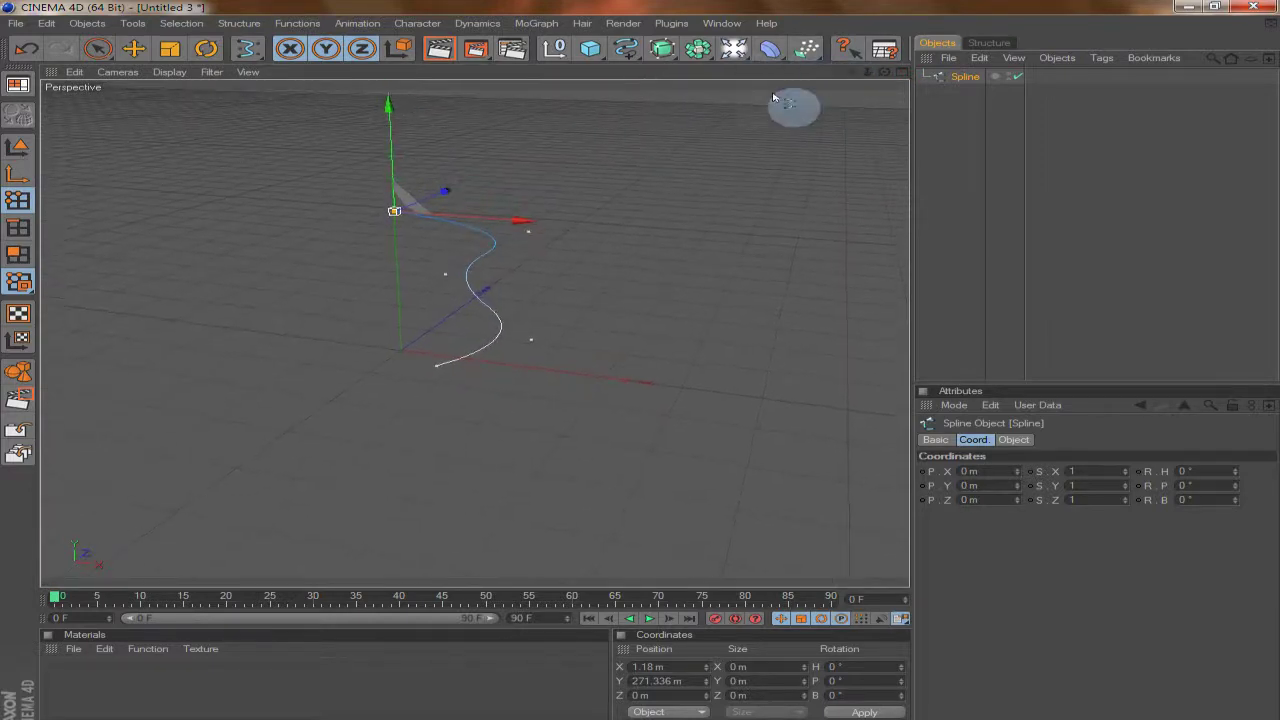
{"action": "left_click", "coordinate": [671, 59]}
{"action": "left_click", "coordinate": [672, 61]}
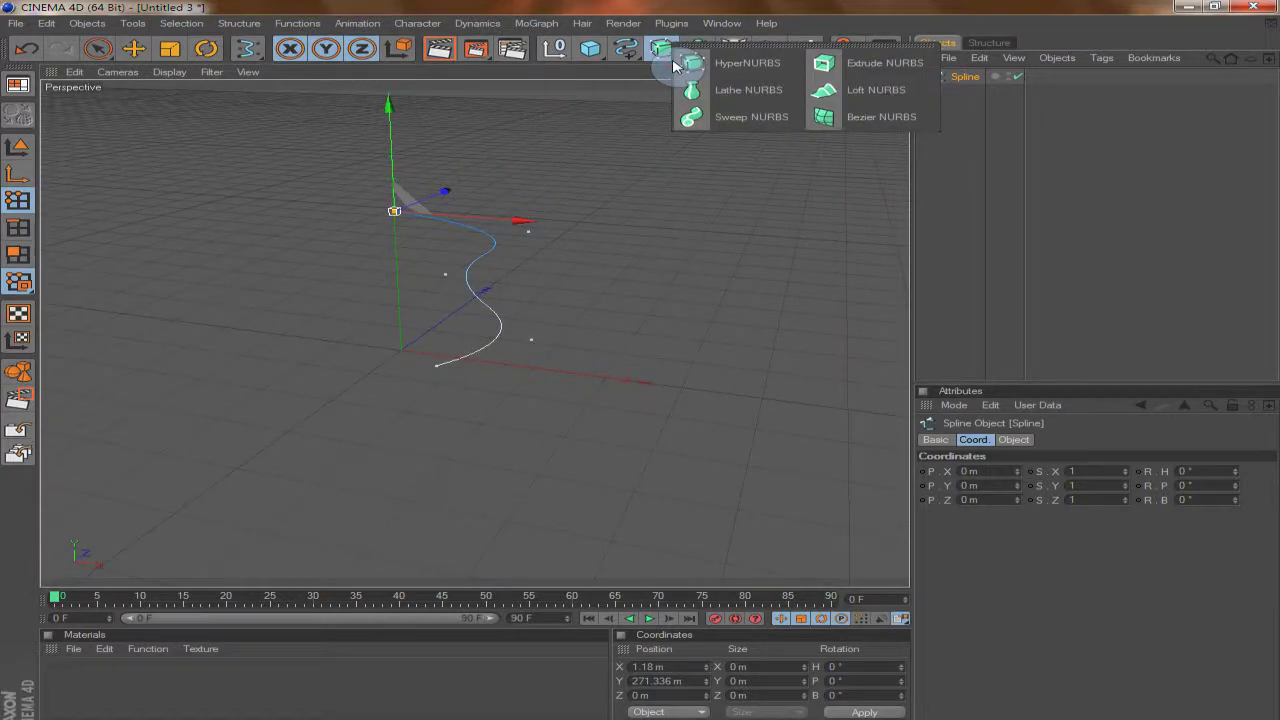
{"action": "left_click", "coordinate": [716, 100]}
{"action": "mouse_move", "coordinate": [965, 92]}
{"action": "left_mouse_down"}
{"action": "mouse_move", "coordinate": [962, 114]}
{"action": "mouse_move", "coordinate": [971, 80]}
{"action": "left_mouse_up"}
{"action": "left_click", "coordinate": [943, 114]}
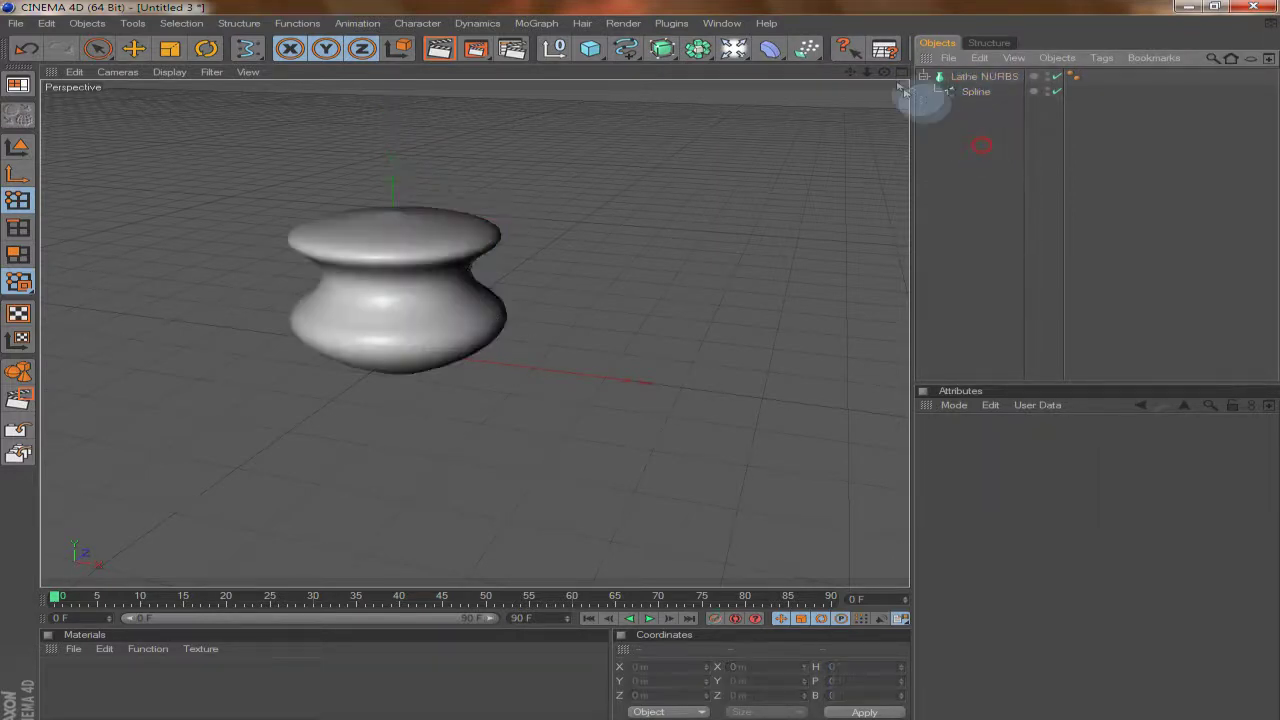
Delete the Lathe NURBS together with its spline
{"action": "left_click_drag", "start_coordinate": [851, 72], "coordinate": [866, 74]}
{"action": "left_click", "coordinate": [497, 288]}
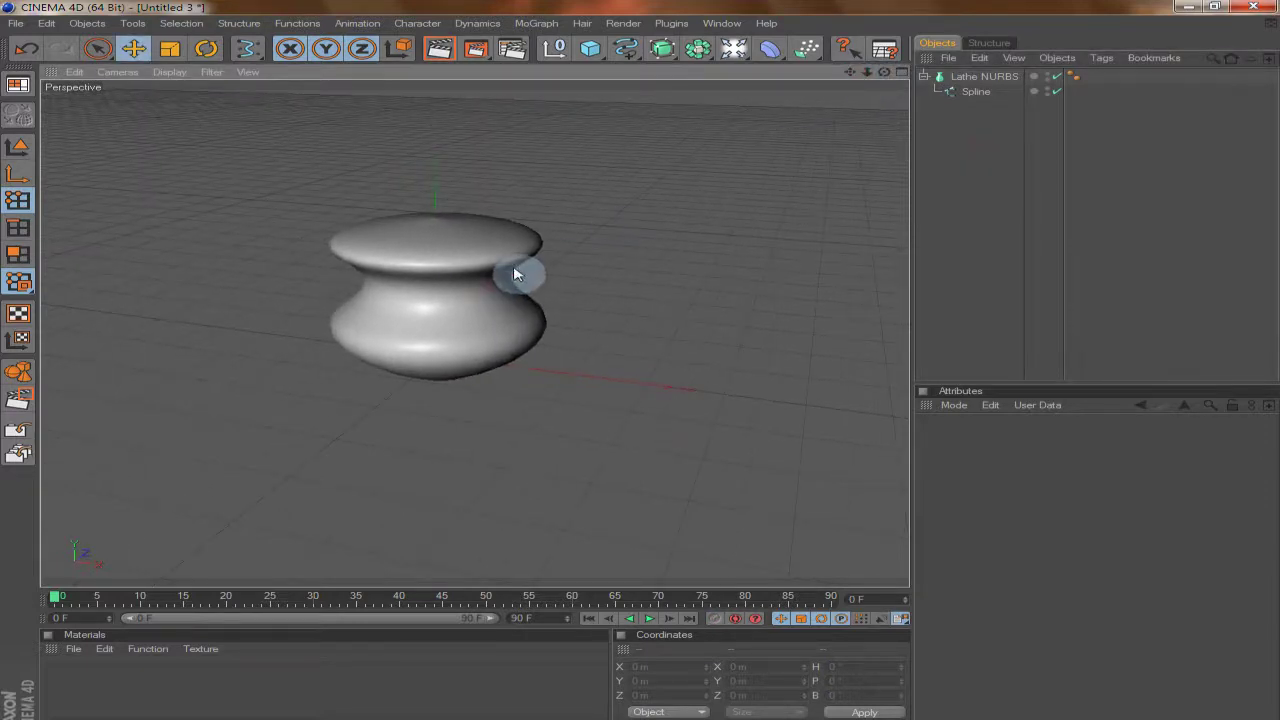
{"action": "left_click", "coordinate": [672, 48]}
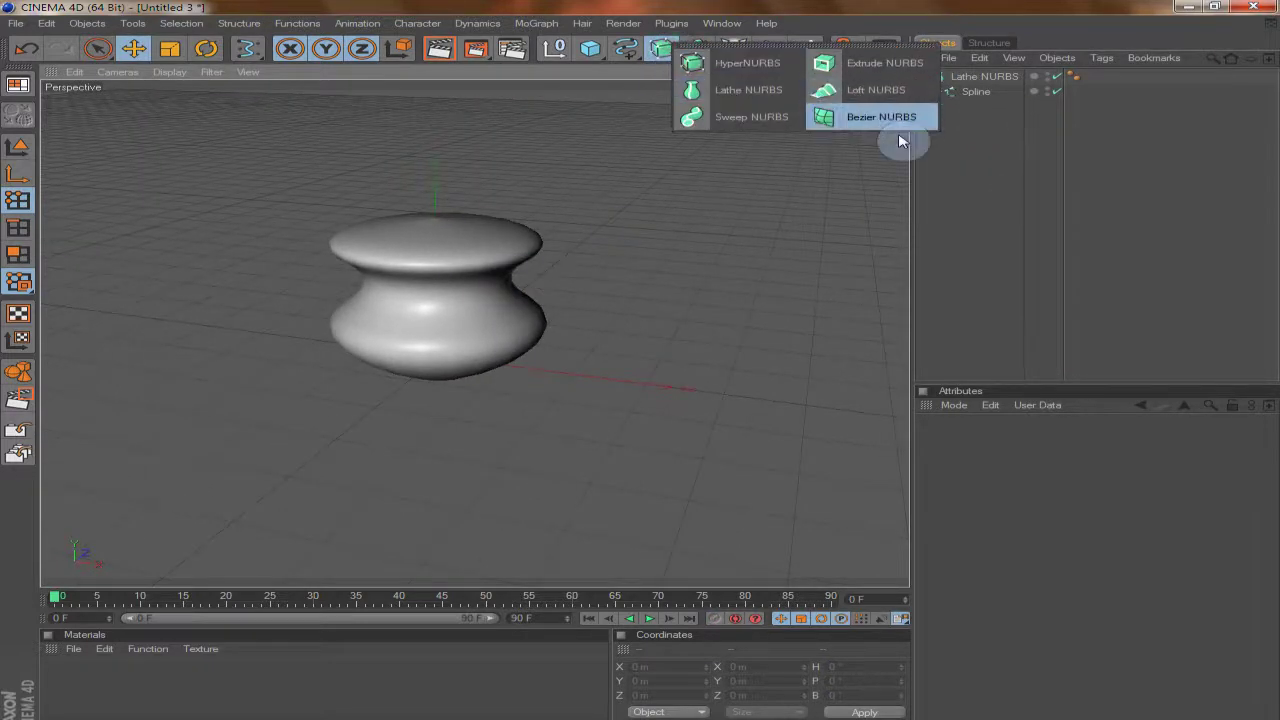
{"action": "left_click", "coordinate": [953, 176]}
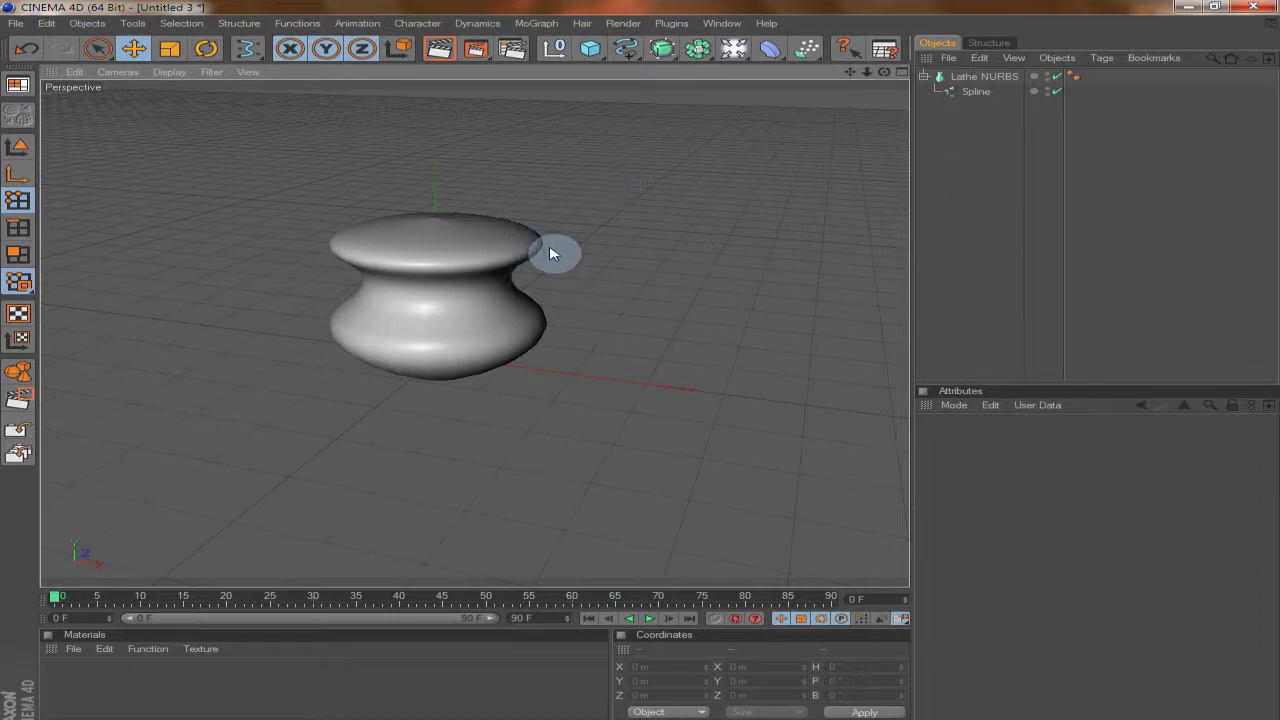
{"action": "left_click", "coordinate": [982, 80]}
{"action": "key", "text": "Delete"}
Add a cube and move it along the X axis to about -170.5 m
{"action": "left_click", "coordinate": [697, 48]}
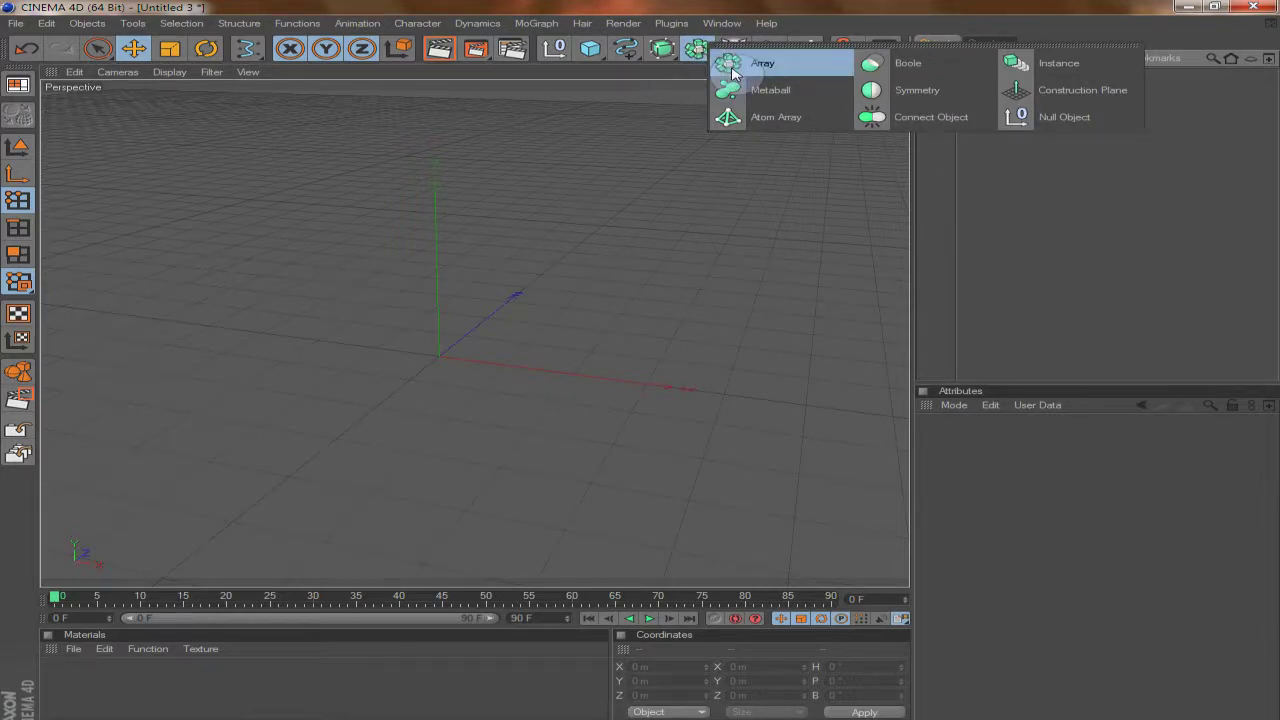
{"action": "left_click", "coordinate": [600, 55]}
{"action": "left_click_drag", "start_coordinate": [514, 349], "coordinate": [420, 350]}
Add a sphere and move it along X to about -61.8 m so that it overlaps the cube
{"action": "left_click", "coordinate": [592, 49]}
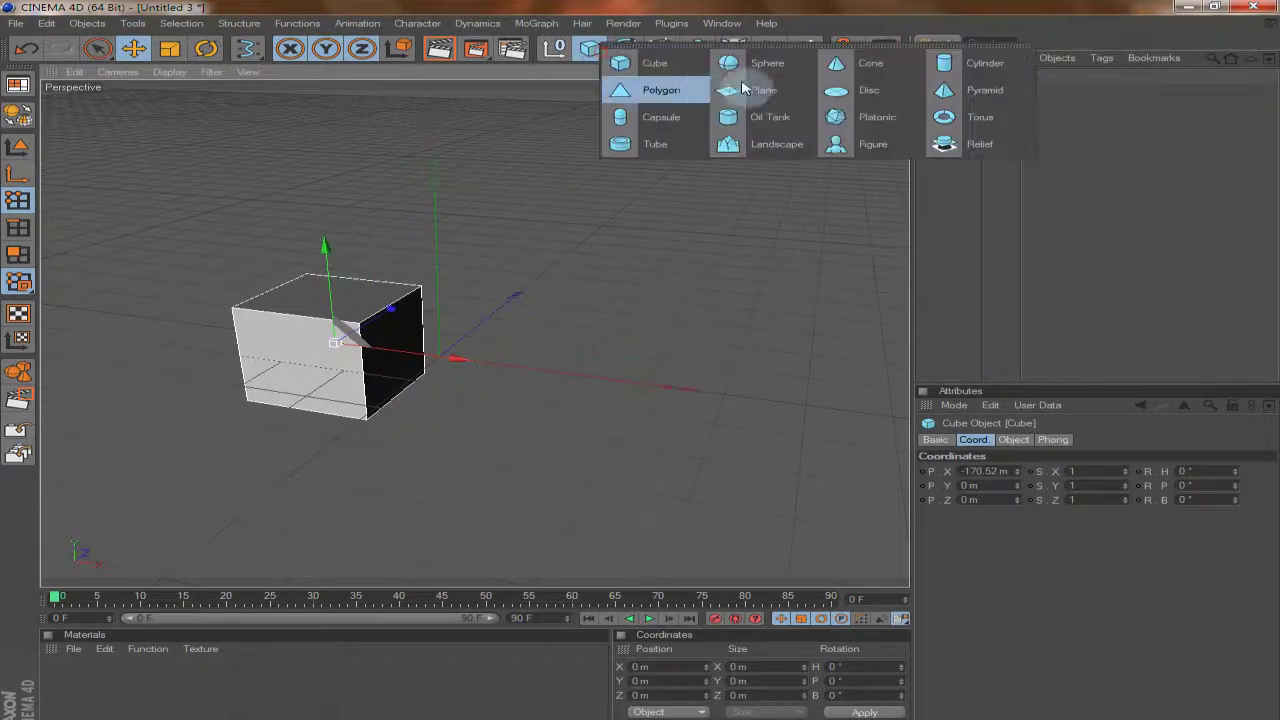
{"action": "left_click", "coordinate": [771, 54]}
{"action": "scroll", "coordinate": [474, 388], "scroll_direction": "up", "scroll_amount": 4}
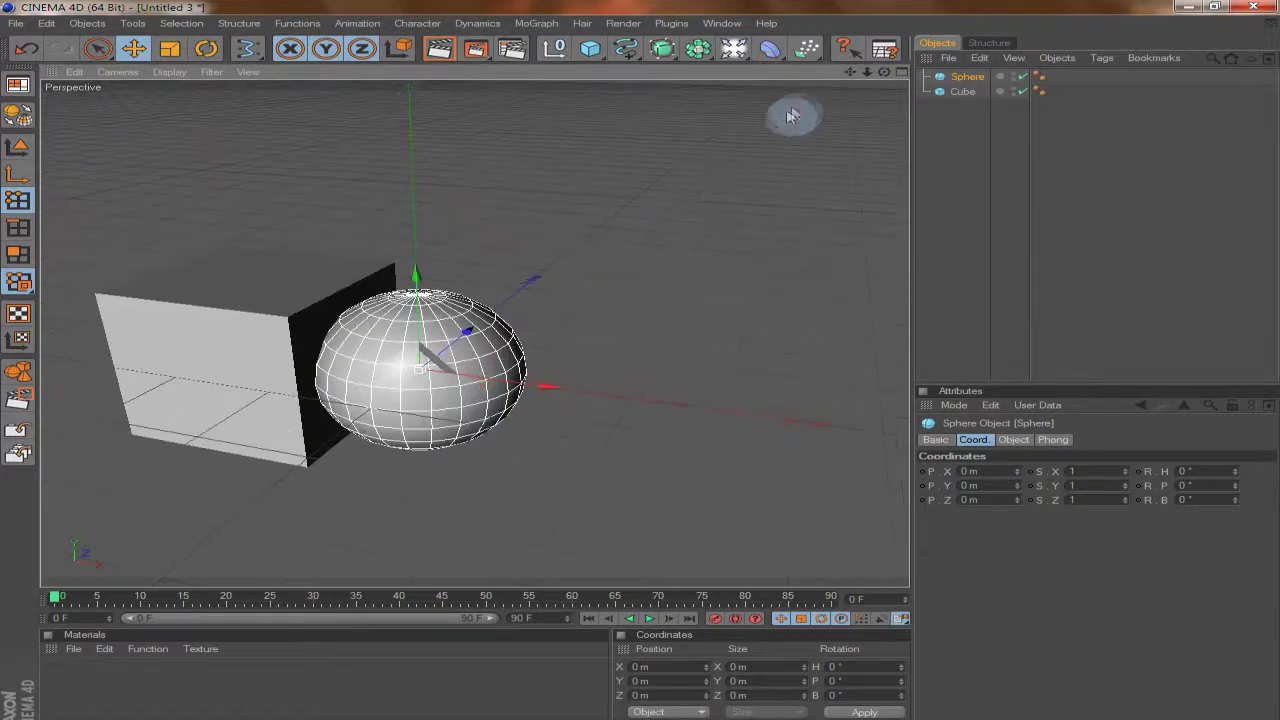
{"action": "left_click_drag", "start_coordinate": [858, 76], "coordinate": [1063, 54]}
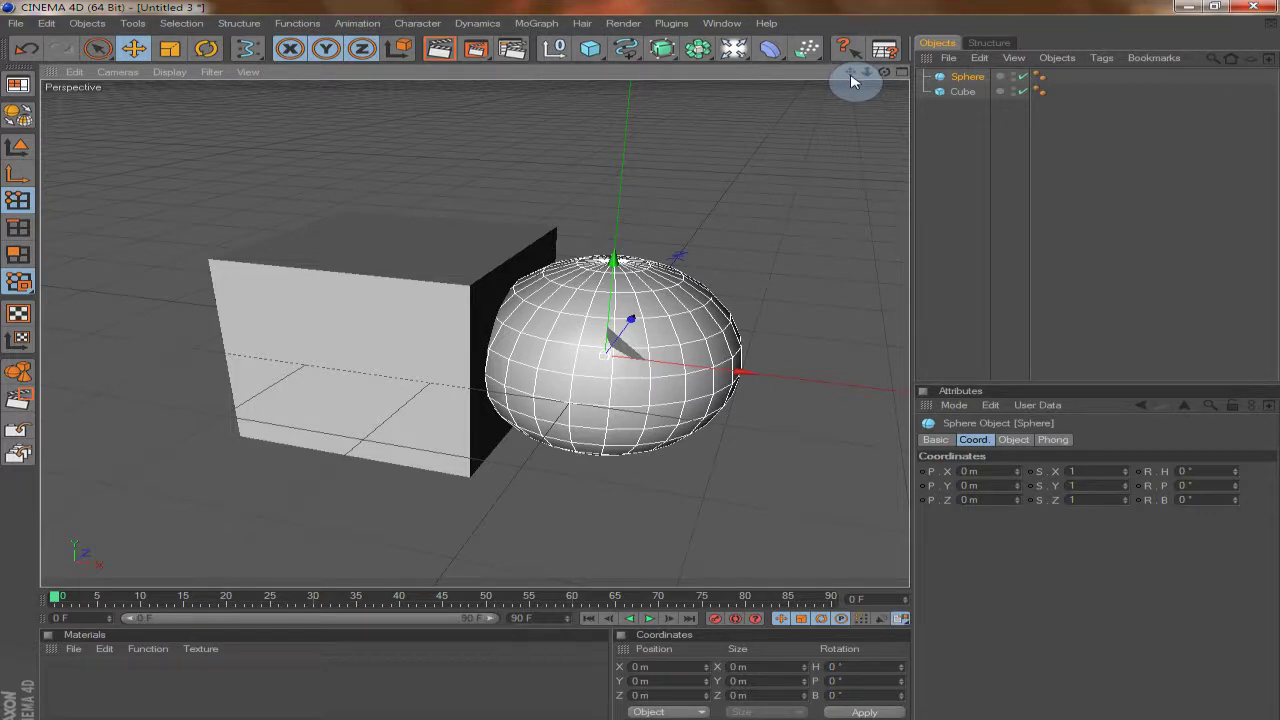
{"action": "left_click_drag", "start_coordinate": [851, 76], "coordinate": [1218, 84]}
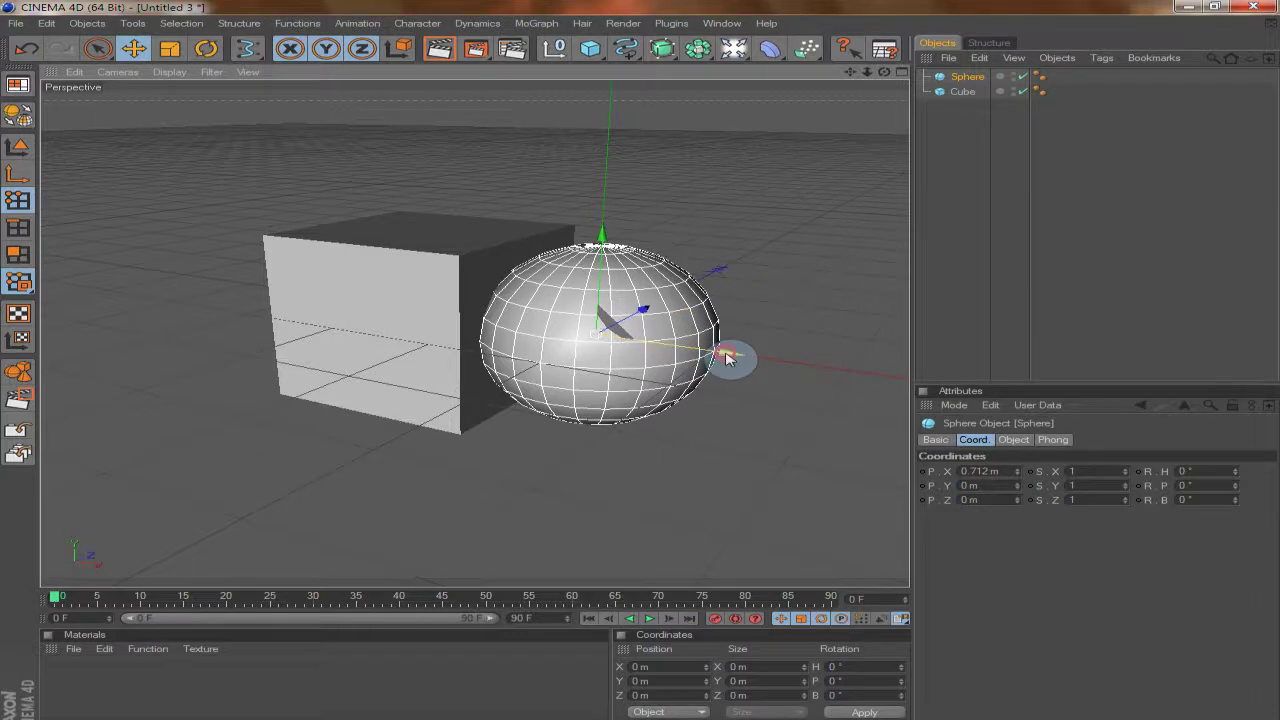
{"action": "left_click_drag", "start_coordinate": [727, 358], "coordinate": [662, 349]}
{"action": "scroll", "coordinate": [739, 358], "scroll_direction": "up", "scroll_amount": 3}
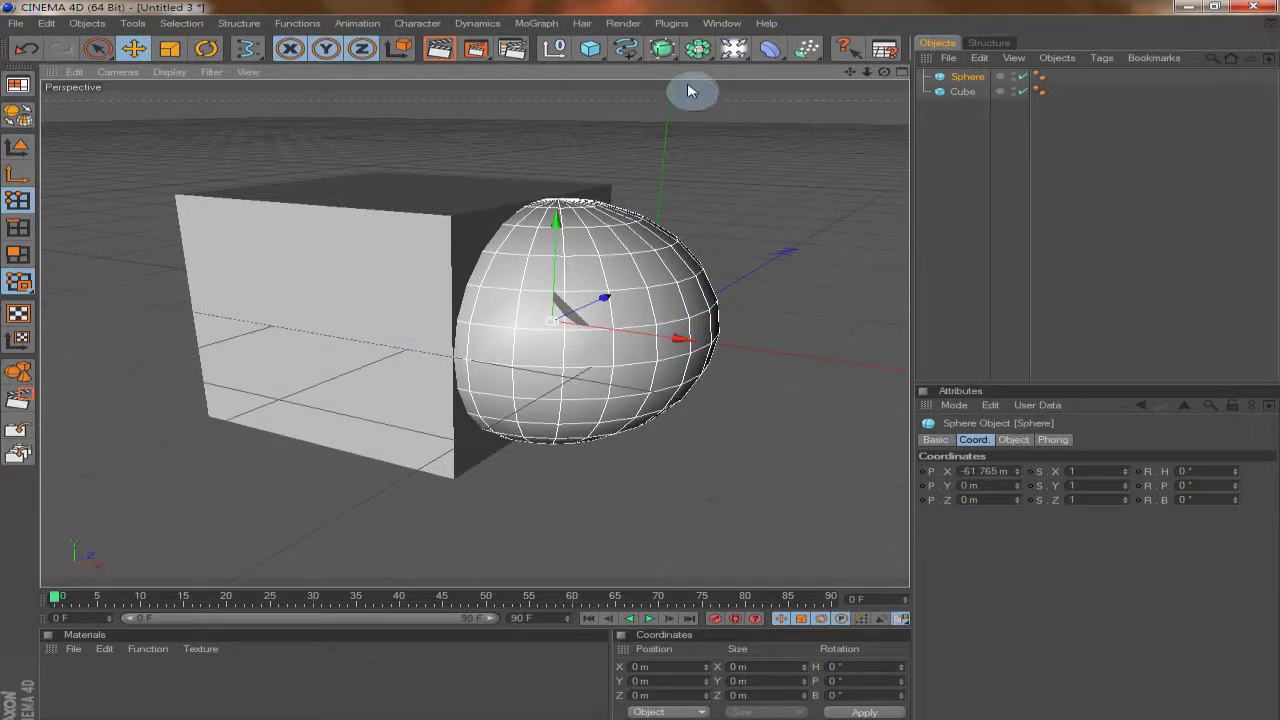
Add a Boole with the sphere and cube as its children, sphere first, and inspect the cut face
{"action": "left_click_drag", "start_coordinate": [688, 58], "coordinate": [890, 60]}
{"action": "left_click_drag", "start_coordinate": [960, 152], "coordinate": [966, 79]}
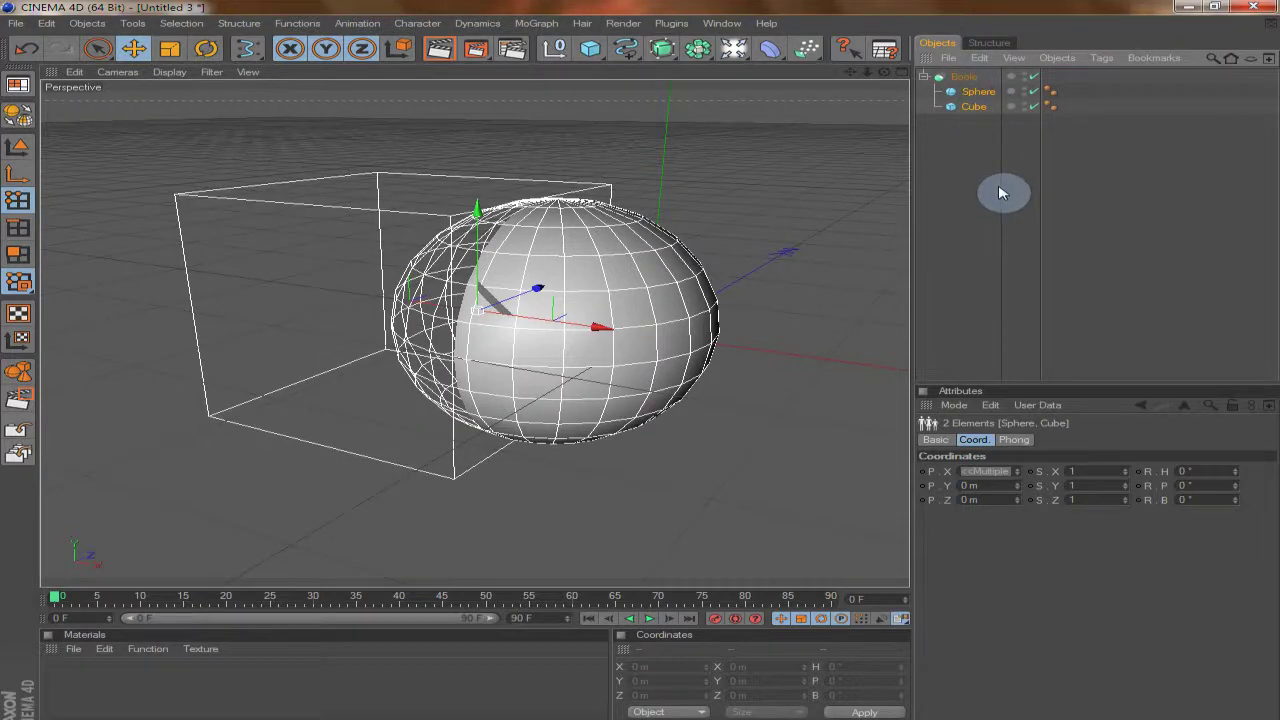
{"action": "left_click", "coordinate": [964, 77]}
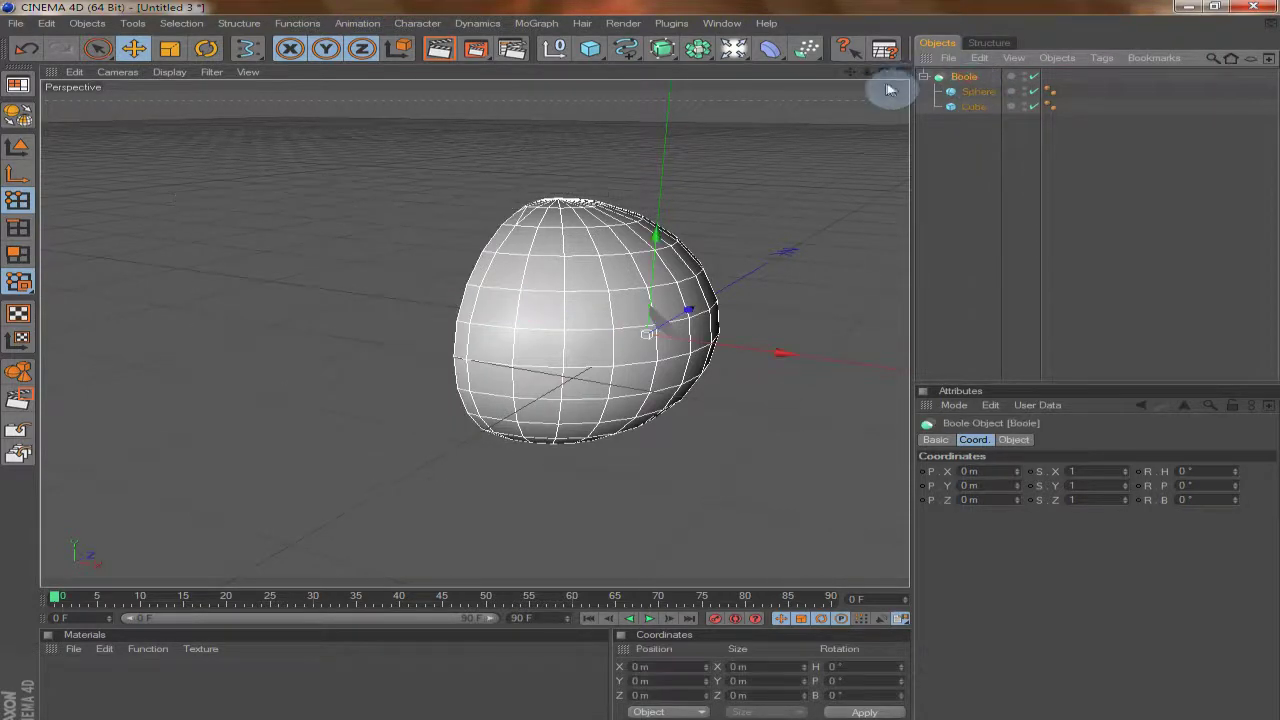
{"action": "left_click_drag", "start_coordinate": [884, 73], "coordinate": [1070, 28]}
{"action": "left_click_drag", "start_coordinate": [830, 112], "coordinate": [826, 116]}
{"action": "left_click", "coordinate": [974, 106]}
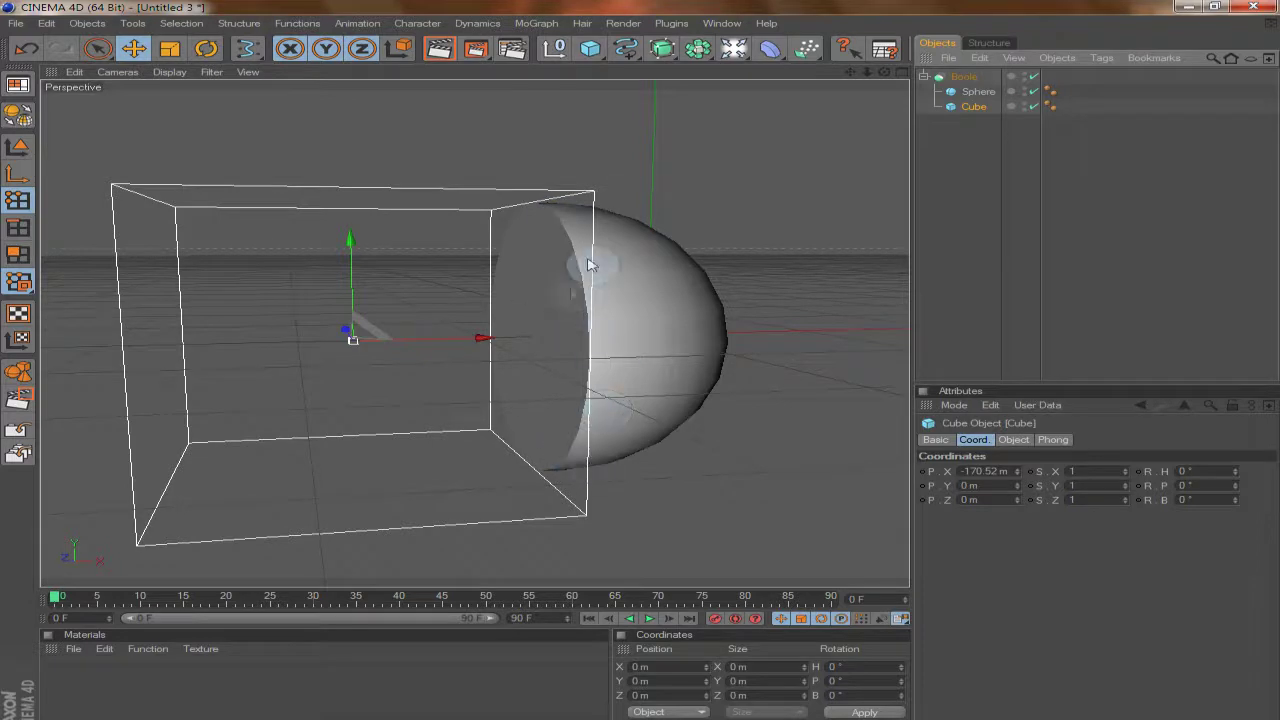
{"action": "left_click", "coordinate": [966, 77]}
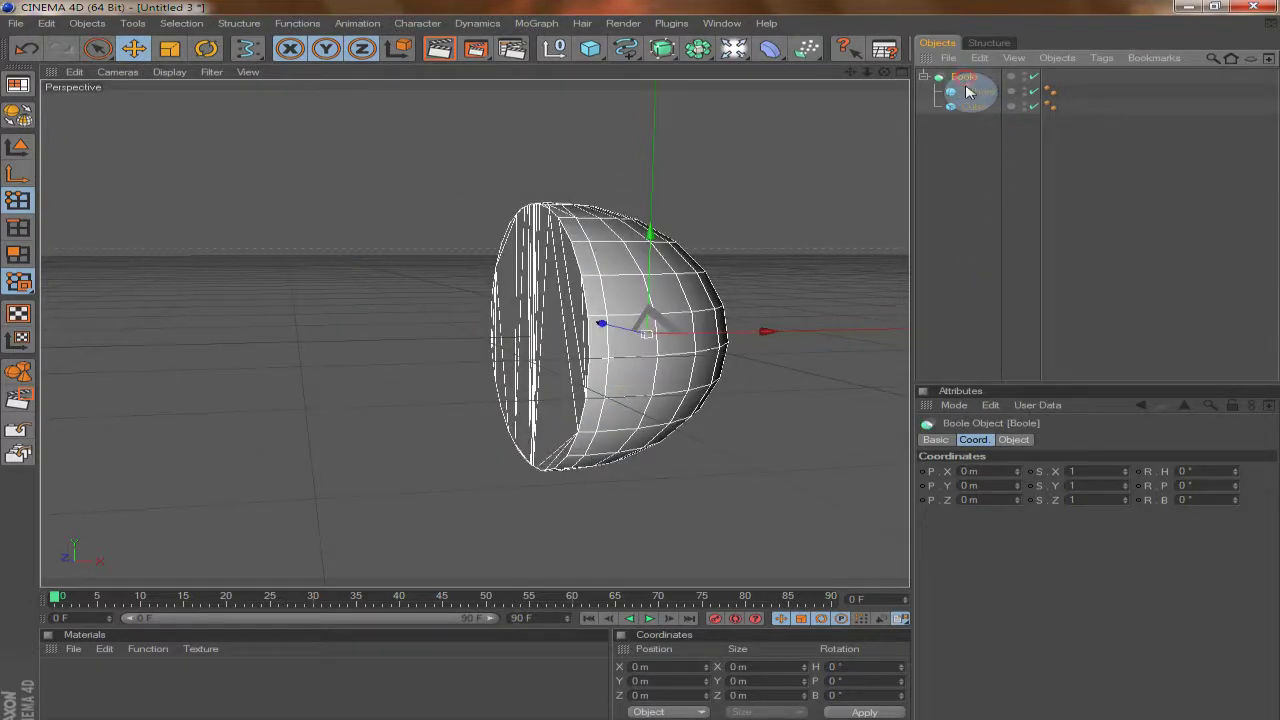
Reorder the Boole's children so the sphere is subtracted from the cube, and inspect the hollow
{"action": "left_click", "coordinate": [1013, 440]}
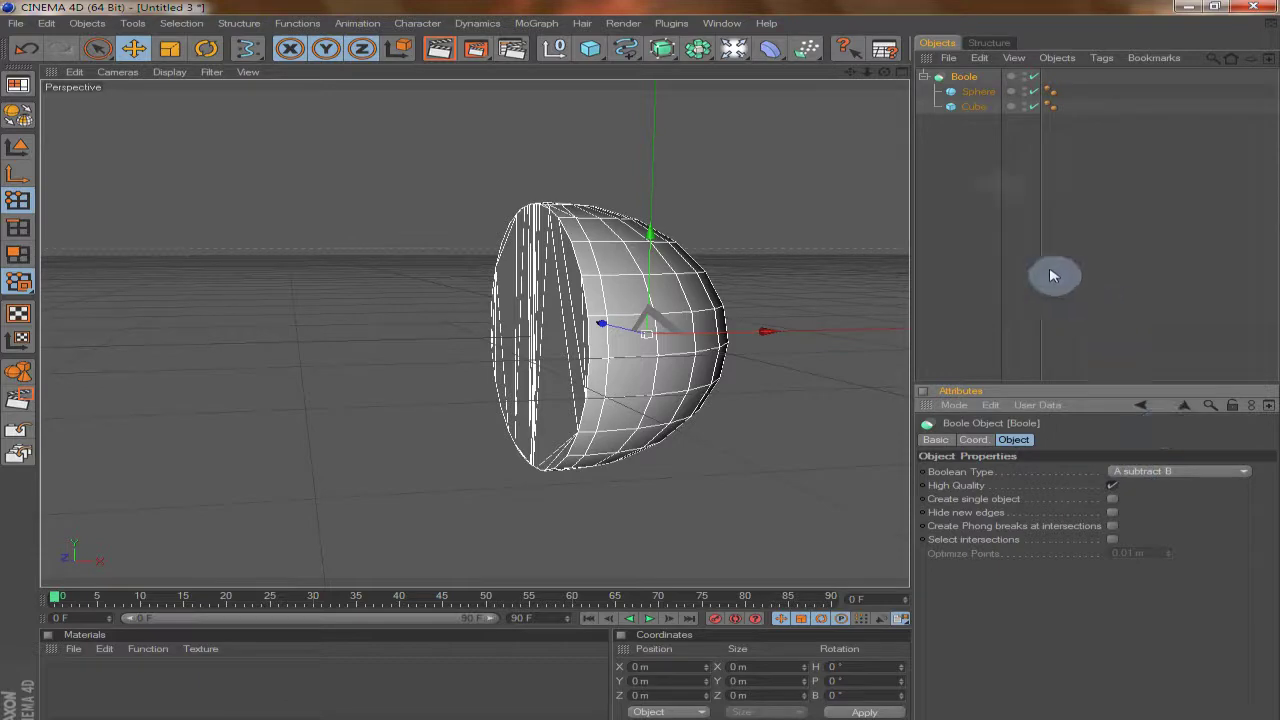
{"action": "left_click_drag", "start_coordinate": [975, 98], "coordinate": [977, 114]}
{"action": "left_click_drag", "start_coordinate": [884, 72], "coordinate": [780, 73]}
{"action": "left_click", "coordinate": [986, 288]}
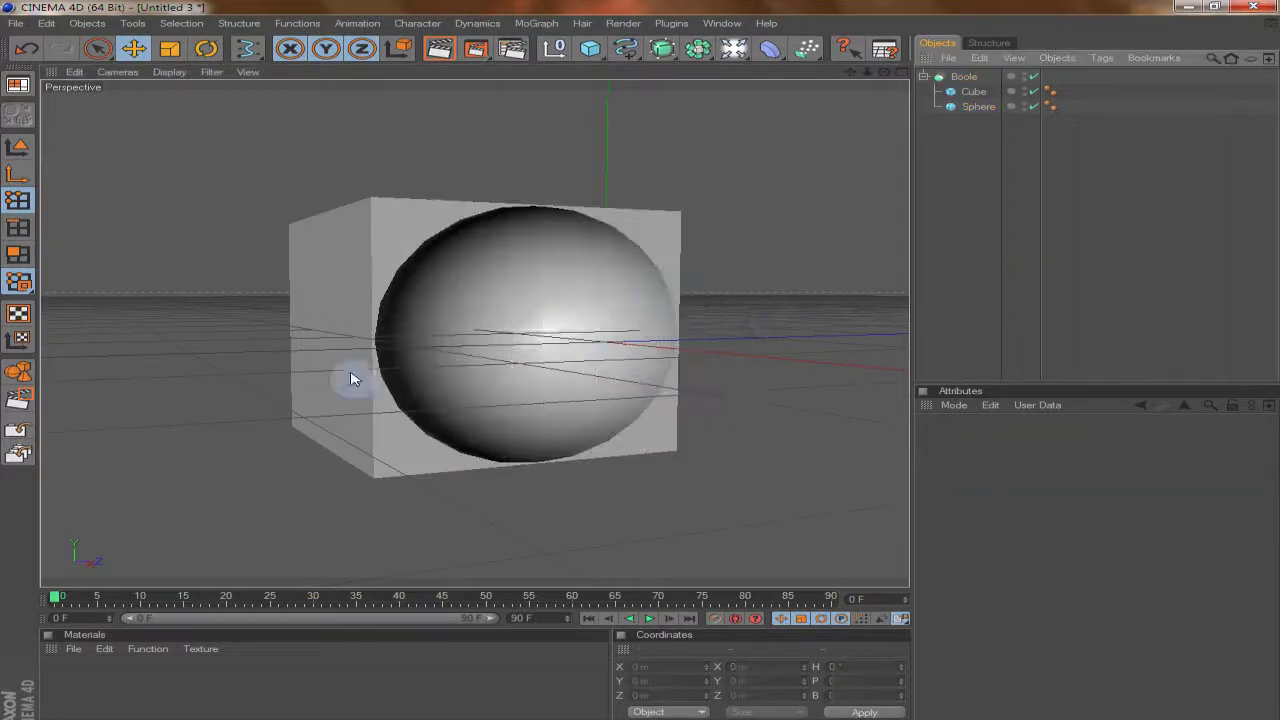
{"action": "left_click_drag", "start_coordinate": [886, 74], "coordinate": [874, 78]}
Set the Boole's Boolean Type to A intersect B and inspect the shape from several sides
{"action": "left_click", "coordinate": [966, 77]}
{"action": "left_click", "coordinate": [1160, 471]}
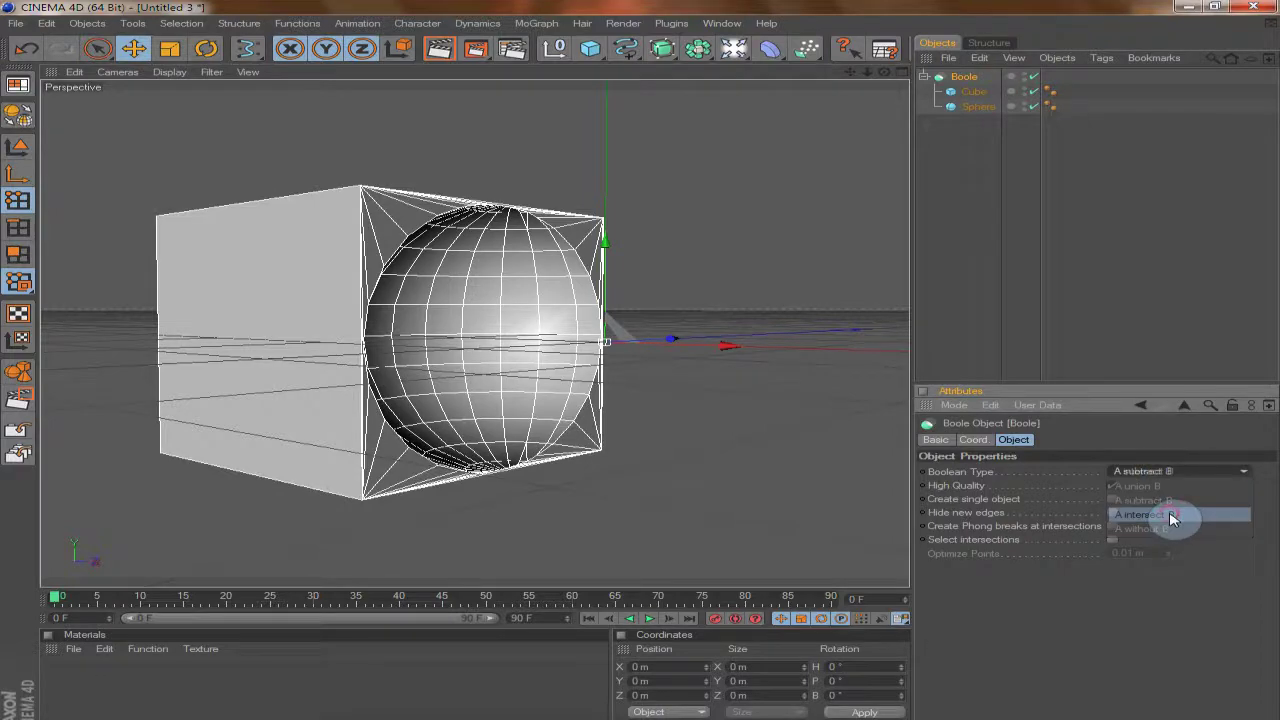
{"action": "left_click", "coordinate": [1172, 515]}
{"action": "left_click_drag", "start_coordinate": [884, 73], "coordinate": [822, 108]}
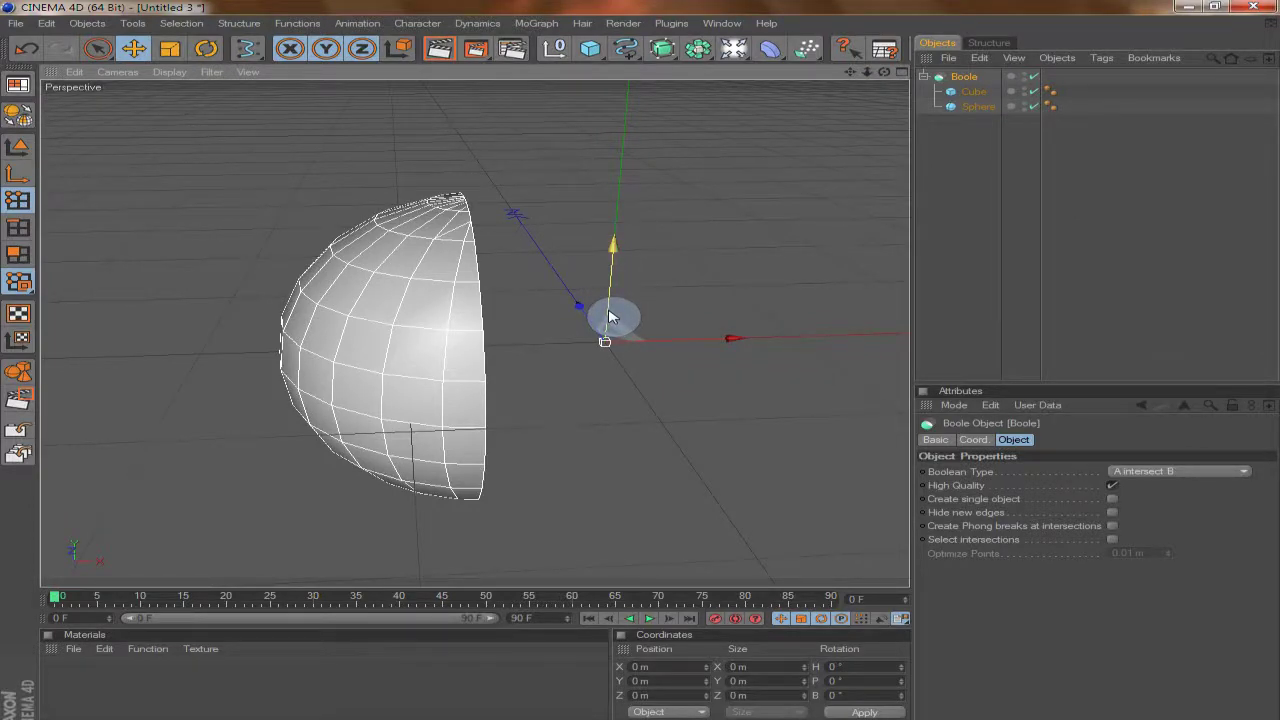
{"action": "left_click_drag", "start_coordinate": [877, 76], "coordinate": [749, 180]}
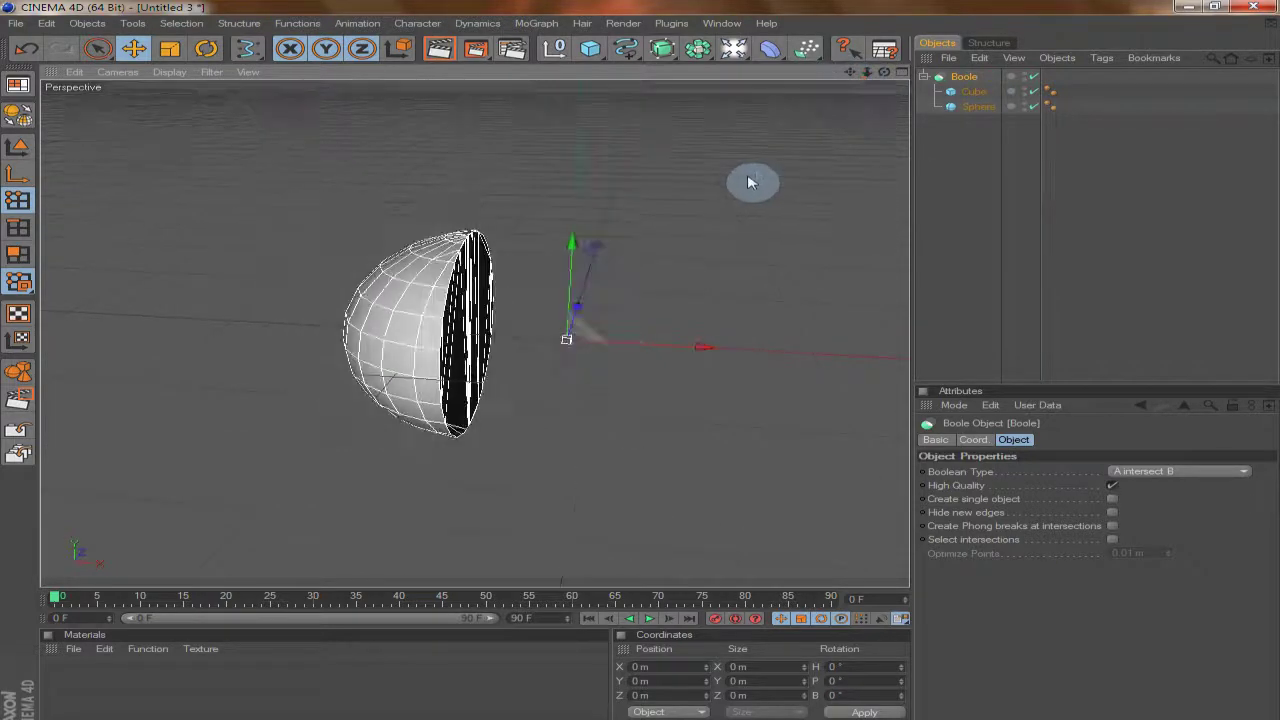
Add a light, and delete it together with the cube and its Twist deformer
{"action": "left_click", "coordinate": [731, 55]}
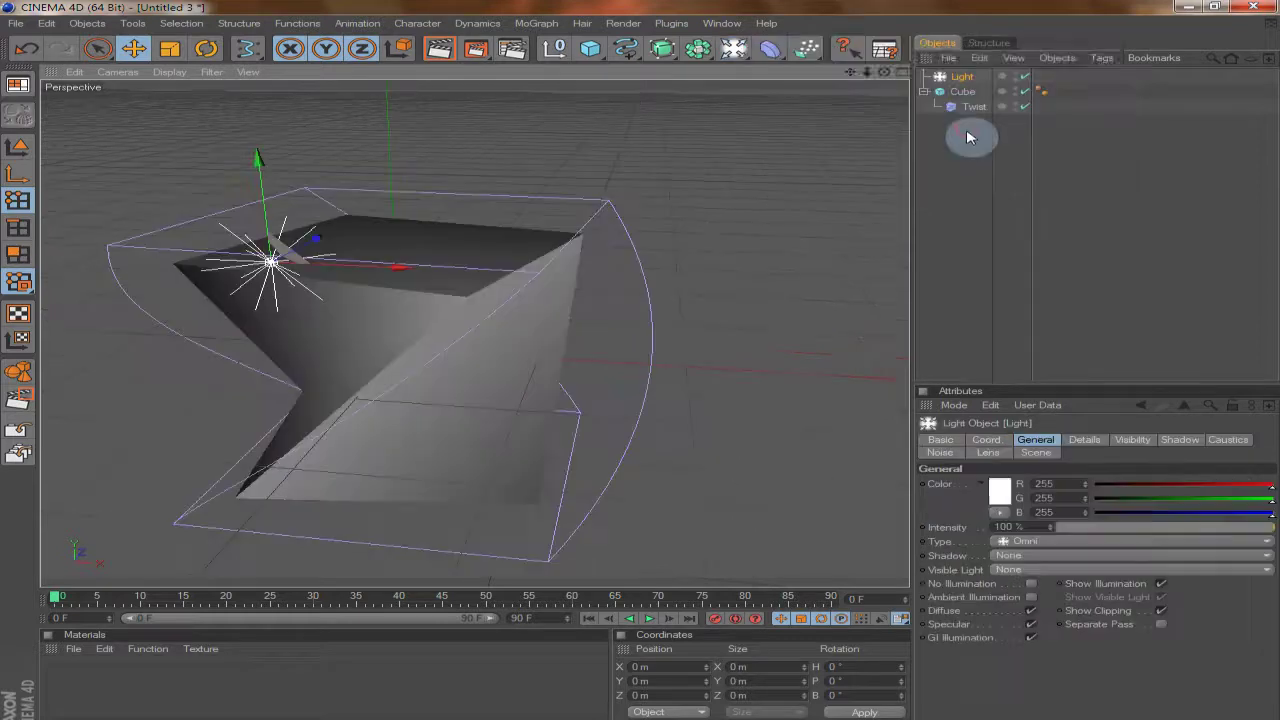
{"action": "left_click_drag", "start_coordinate": [971, 134], "coordinate": [958, 88]}
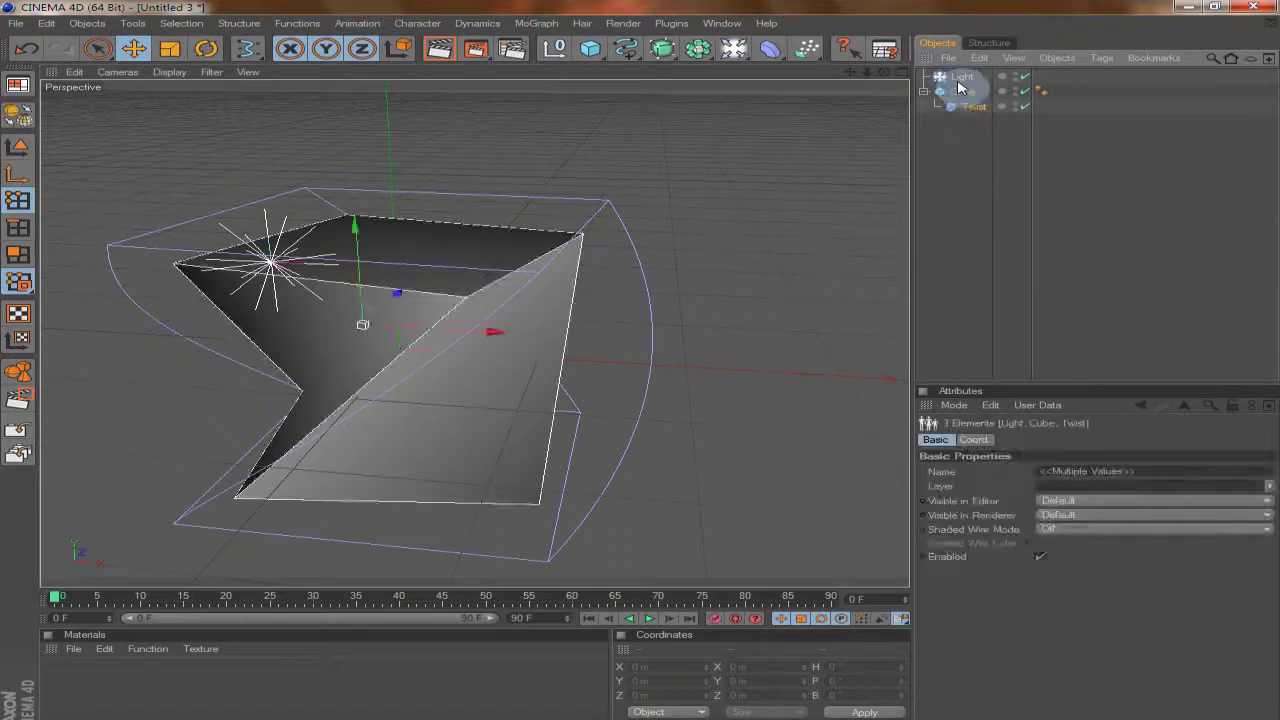
{"action": "key", "text": "Delete"}
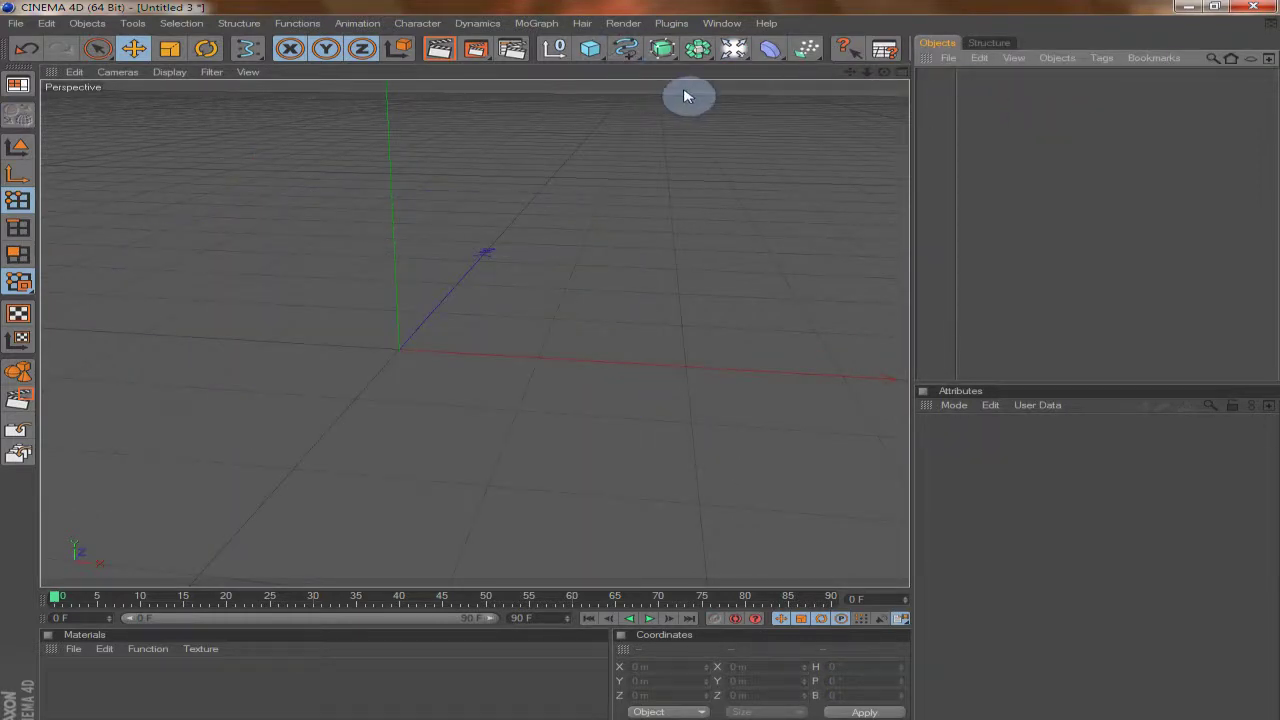
Add a cube and a Taper deformer, and make the Taper a child of the cube
{"action": "left_click", "coordinate": [766, 55]}
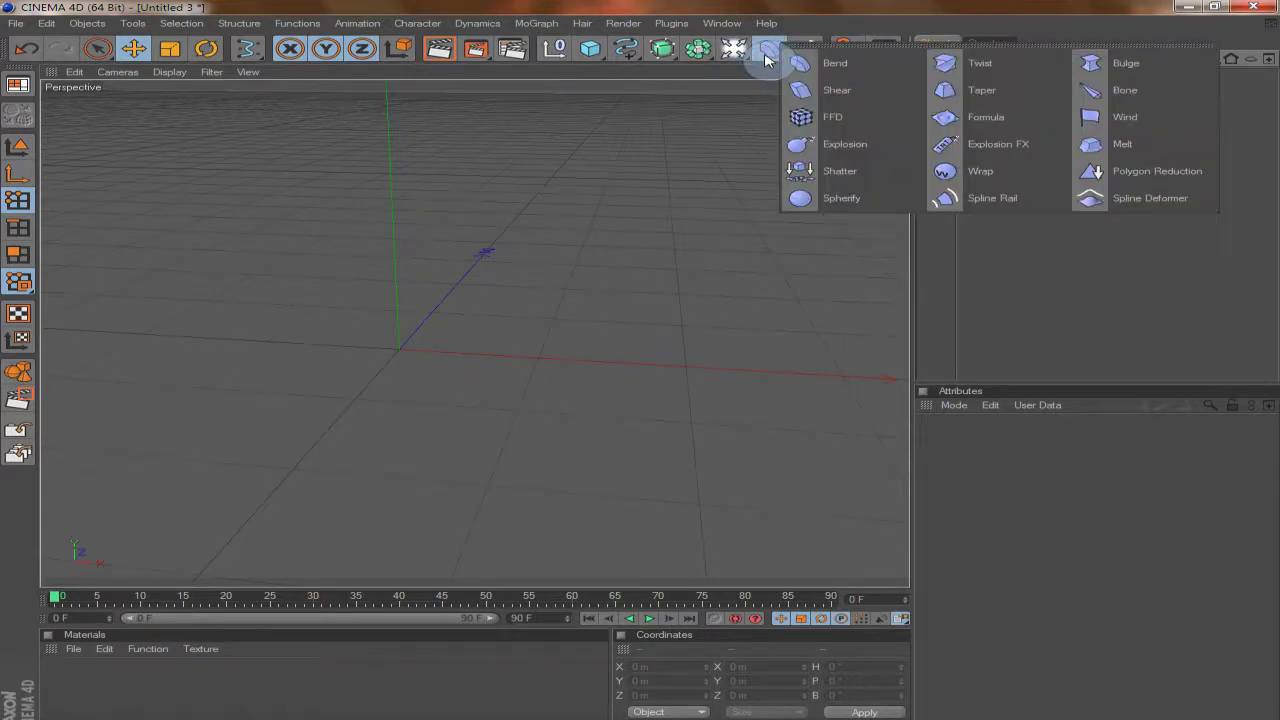
{"action": "left_click", "coordinate": [586, 48]}
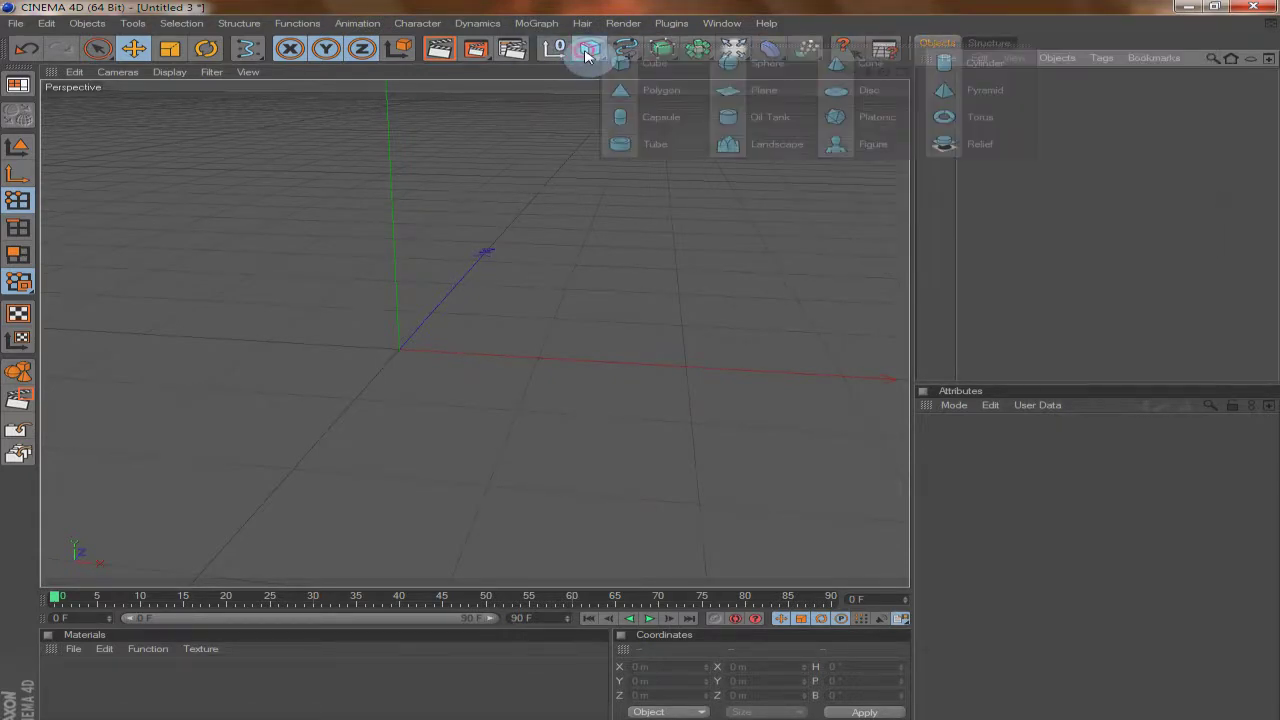
{"action": "left_click", "coordinate": [653, 67]}
{"action": "left_click", "coordinate": [769, 52]}
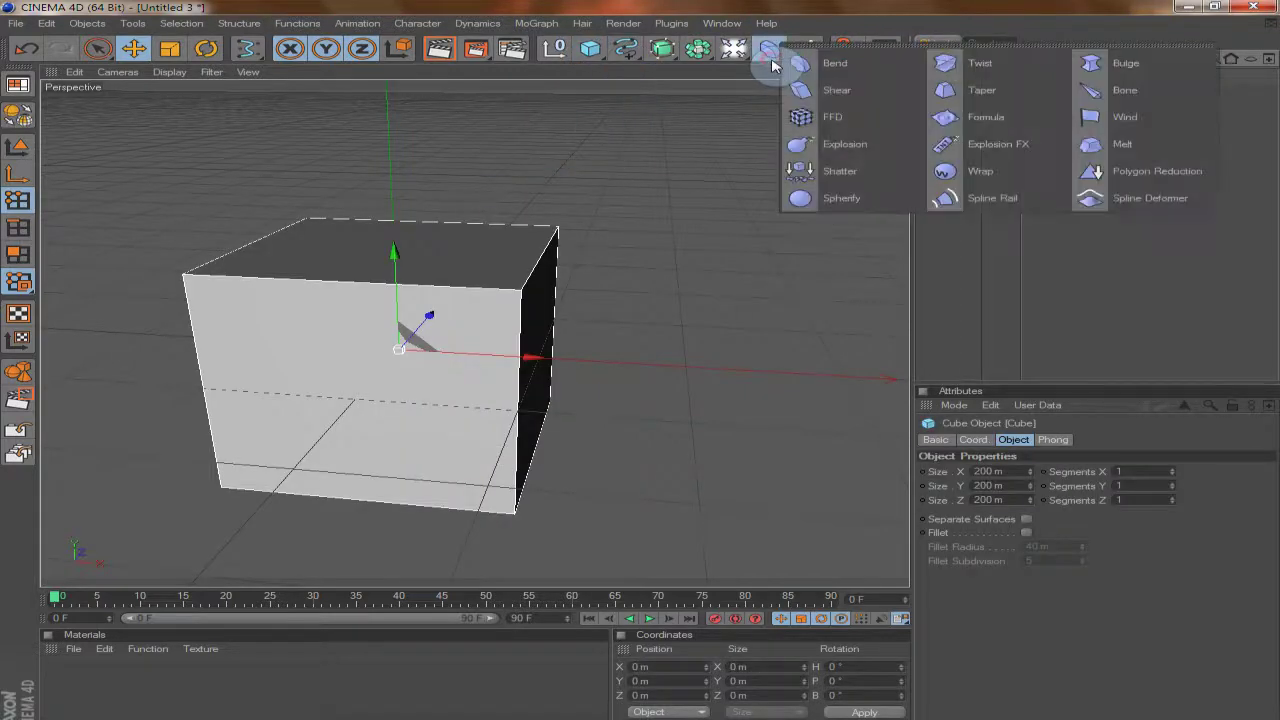
{"action": "left_click", "coordinate": [981, 90]}
{"action": "left_click_drag", "start_coordinate": [971, 80], "coordinate": [975, 94]}
Give the Taper 50 % strength, a Y size of 100 m and 338 % curvature, shifting it up along Y and back along Z
{"action": "mouse_move", "coordinate": [1040, 503]}
{"action": "left_mouse_down"}
{"action": "mouse_move", "coordinate": [1070, 484]}
{"action": "mouse_move", "coordinate": [1050, 515]}
{"action": "mouse_move", "coordinate": [1040, 500]}
{"action": "left_mouse_up"}
{"action": "left_click_drag", "start_coordinate": [402, 282], "coordinate": [393, 226]}
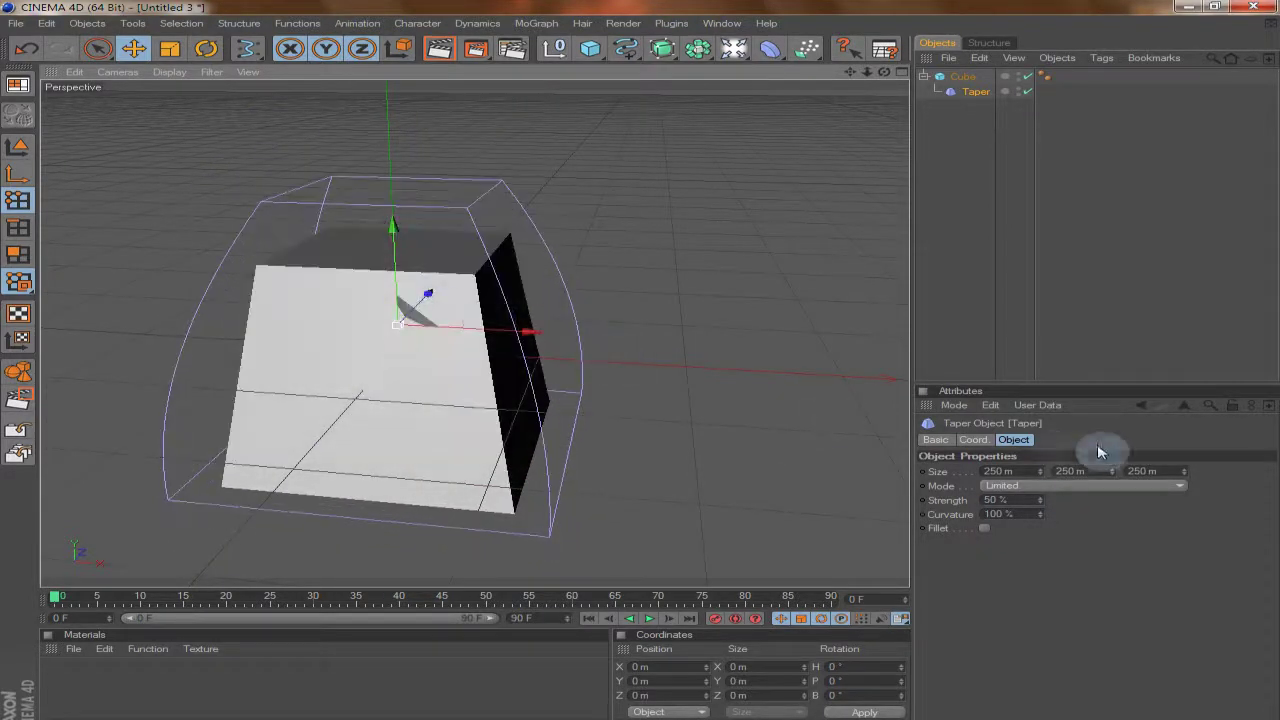
{"action": "mouse_move", "coordinate": [1112, 471]}
{"action": "left_mouse_down"}
{"action": "mouse_move", "coordinate": [1112, 515]}
{"action": "mouse_move", "coordinate": [1100, 486]}
{"action": "left_mouse_up"}
{"action": "left_click_drag", "start_coordinate": [1040, 514], "coordinate": [1040, 521]}
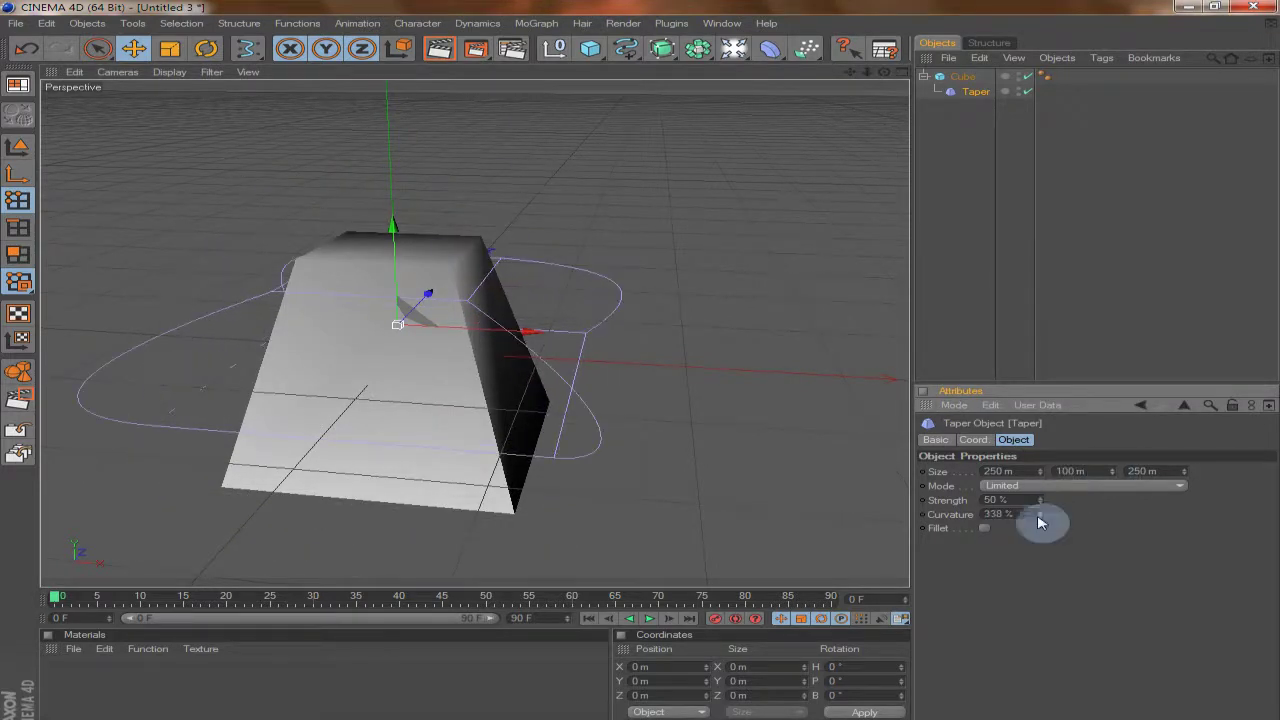
{"action": "left_click_drag", "start_coordinate": [426, 293], "coordinate": [467, 252]}
{"action": "mouse_move", "coordinate": [885, 72]}
{"action": "left_mouse_down"}
{"action": "mouse_move", "coordinate": [710, 42]}
{"action": "mouse_move", "coordinate": [895, 76]}
{"action": "left_mouse_up"}
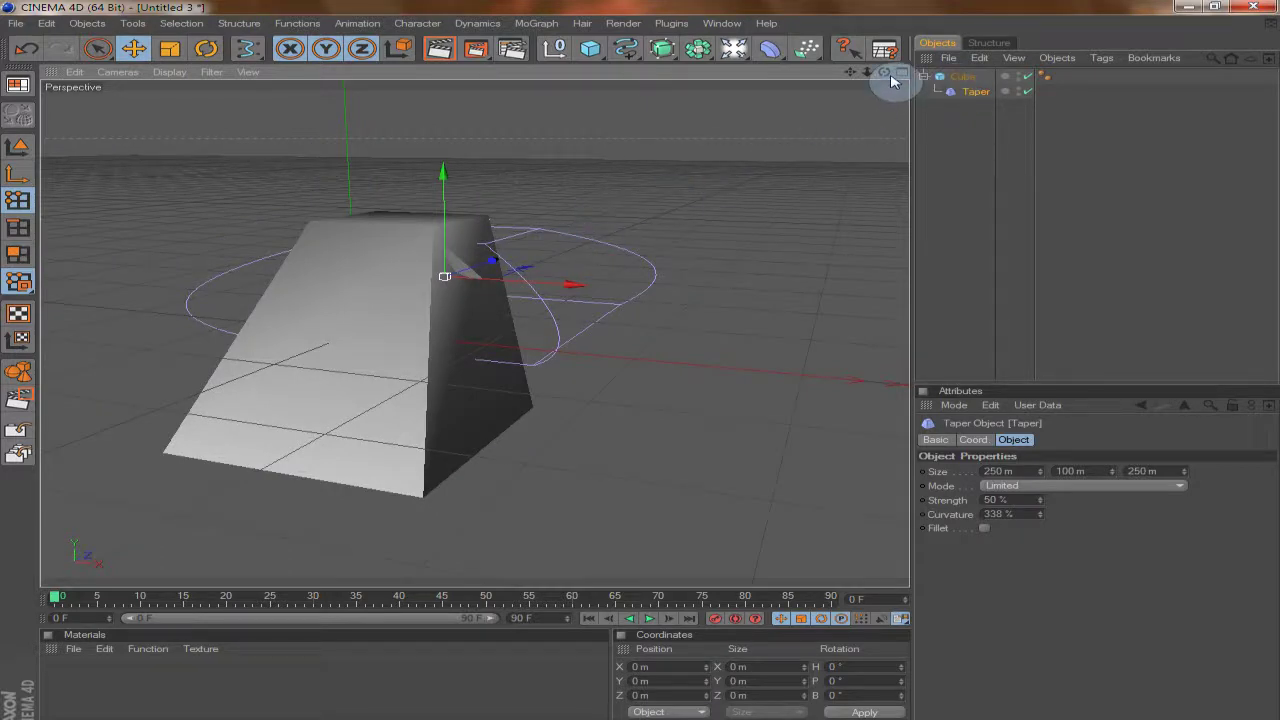
Clear the scene by deleting the tapered cube and the plain cube
{"action": "left_click", "coordinate": [966, 78]}
{"action": "key", "text": "Delete"}
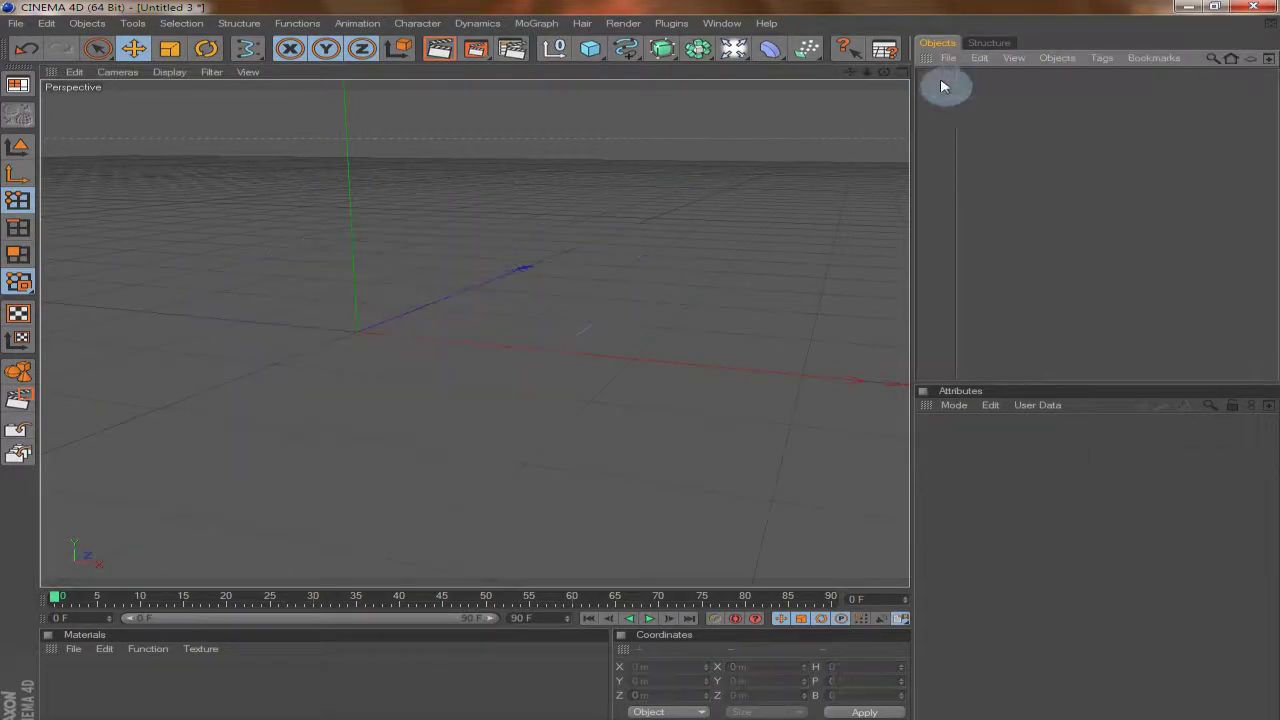
{"action": "left_click", "coordinate": [804, 62]}
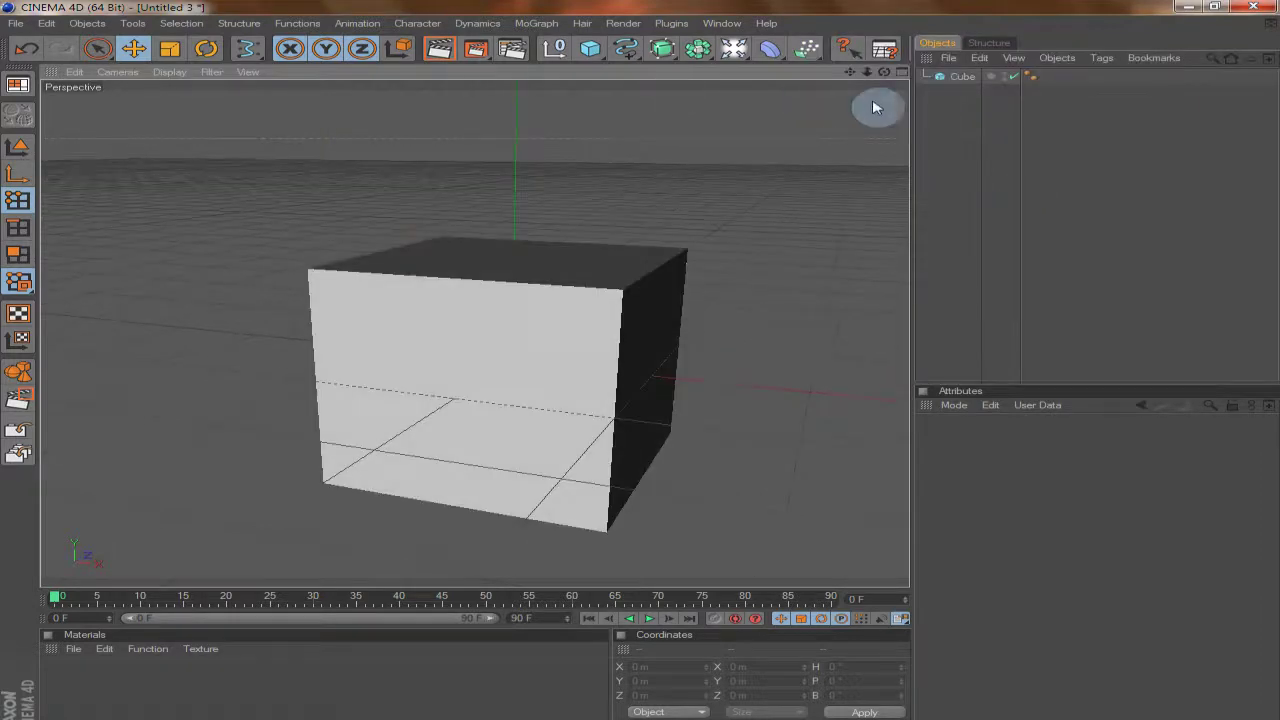
{"action": "left_click", "coordinate": [952, 80]}
{"action": "key", "text": "Delete"}
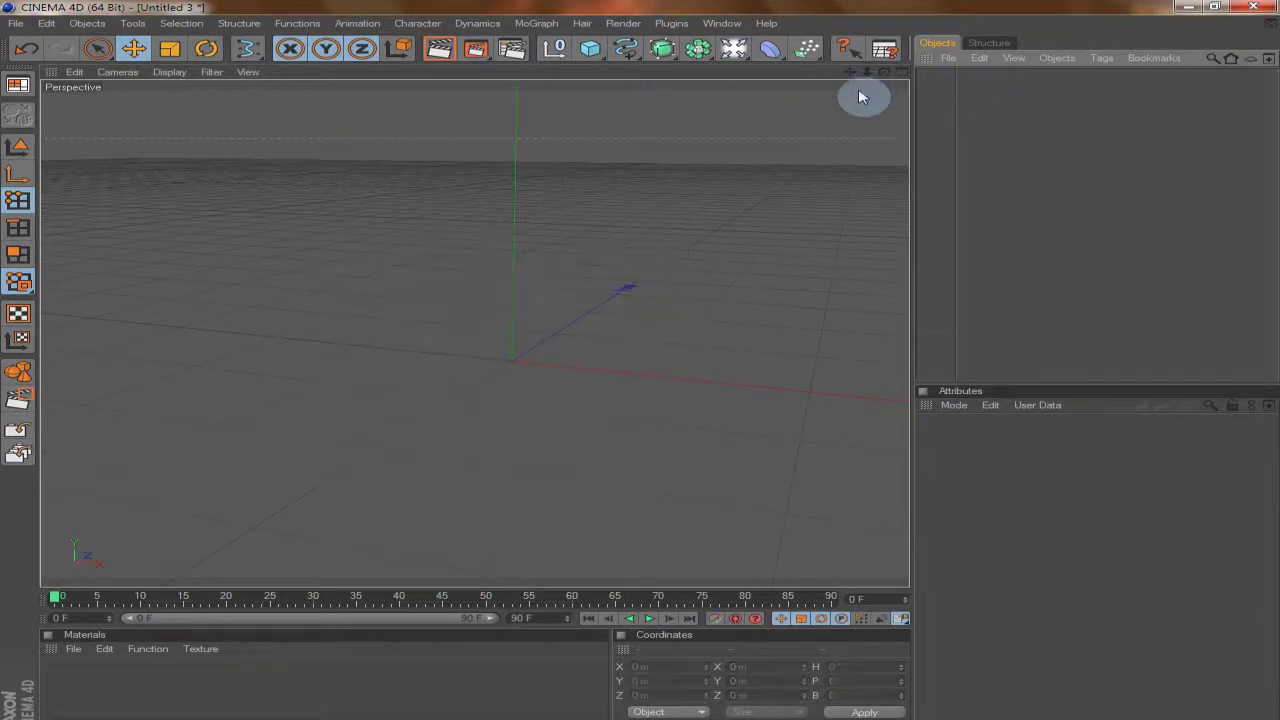
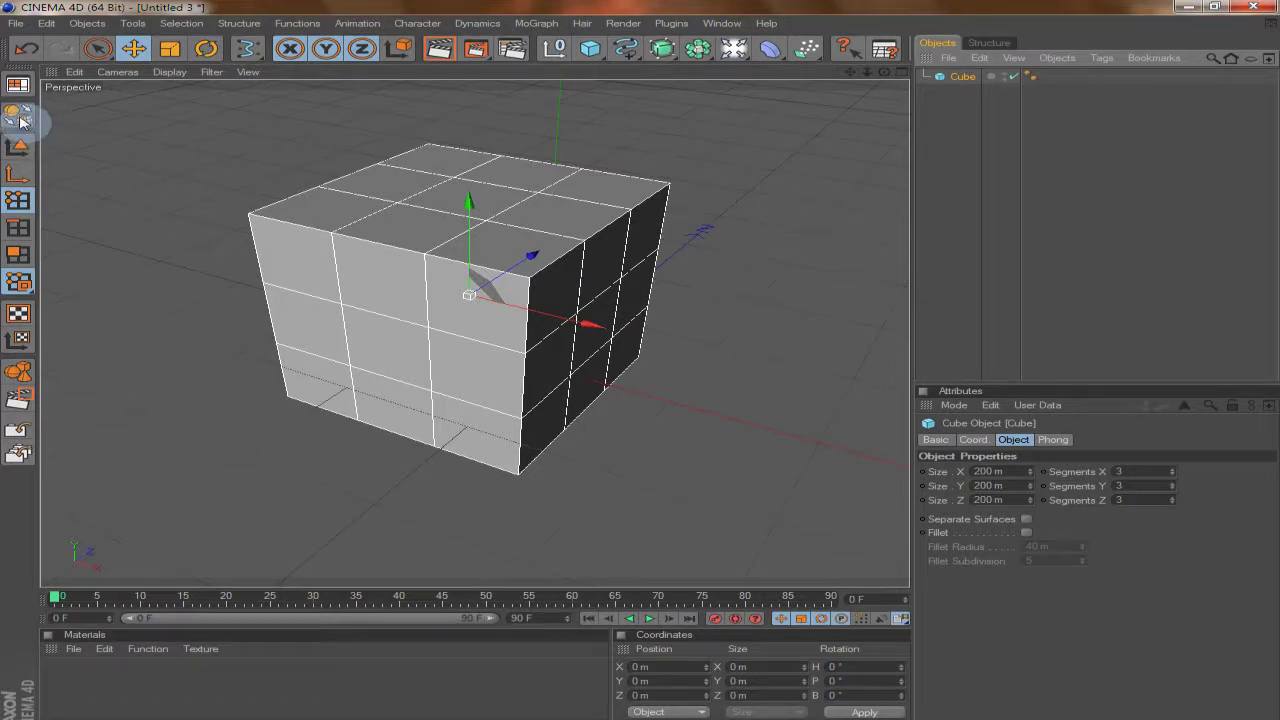
Make the three-segment cube editable and raise its top-face point at X 33.333 m, Z 33.333 m to about Y 116 m
{"action": "left_click", "coordinate": [19, 116]}
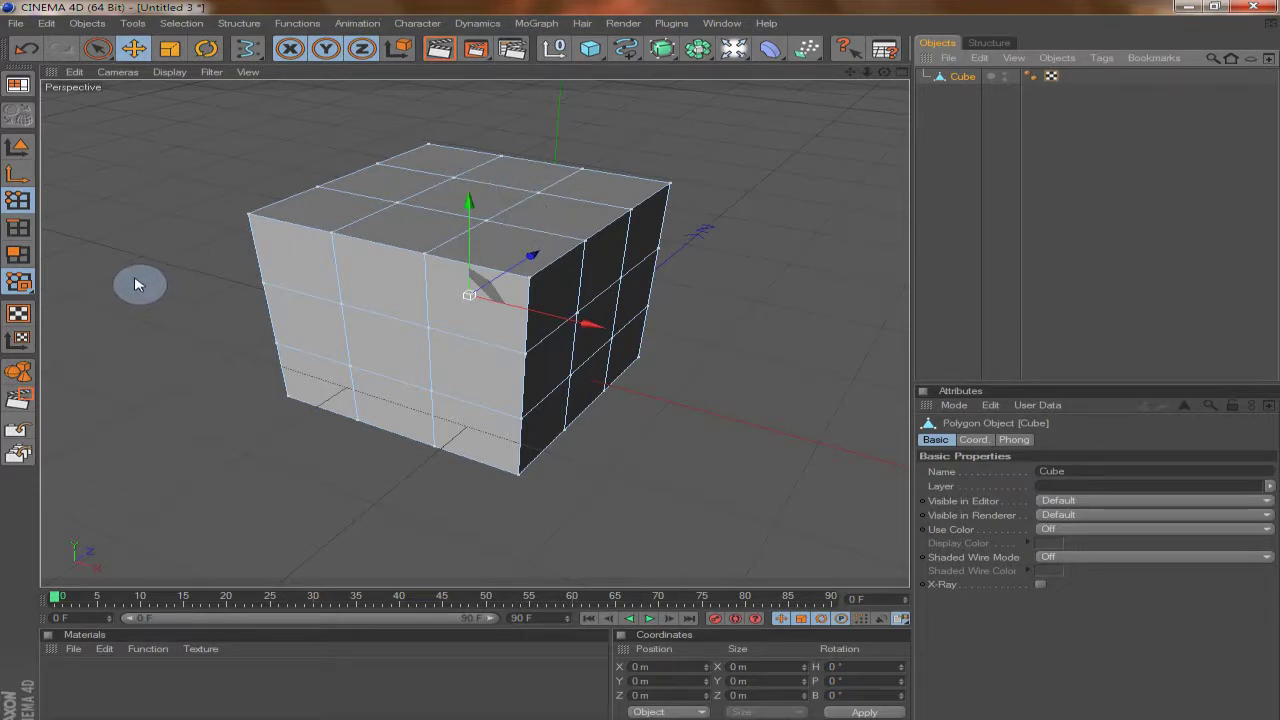
{"action": "left_click", "coordinate": [99, 50]}
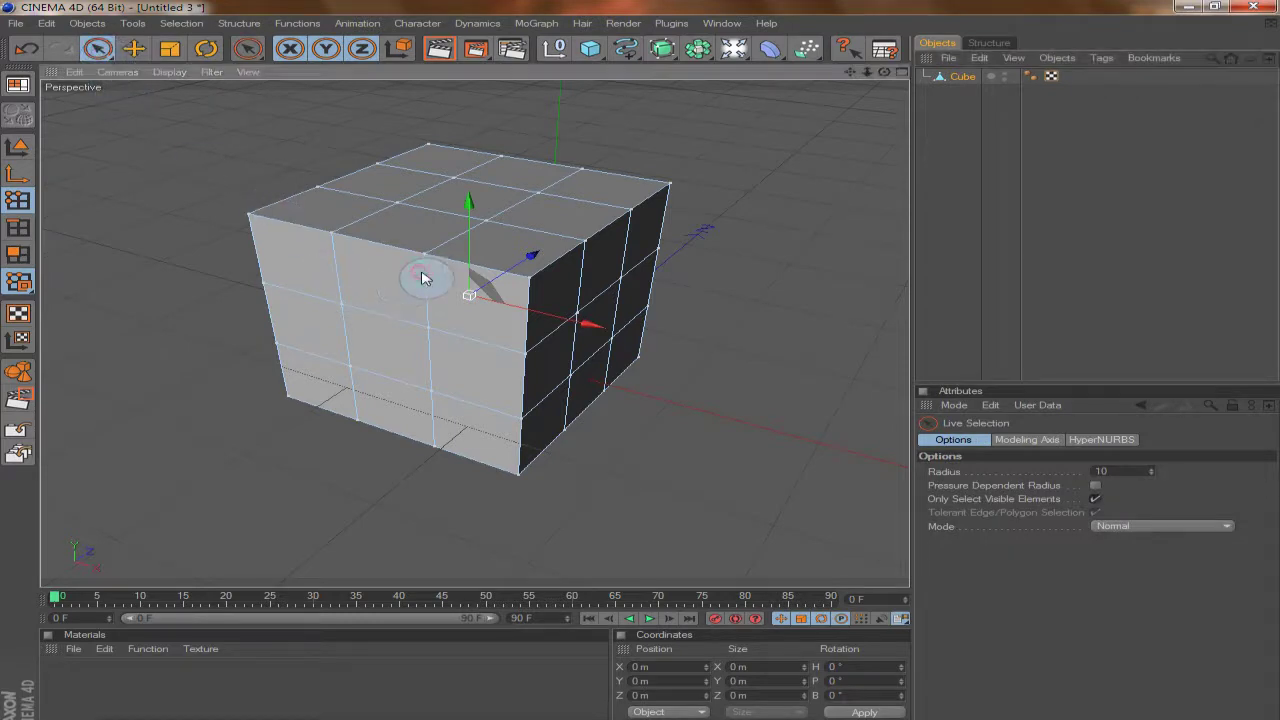
{"action": "left_click", "coordinate": [535, 198]}
{"action": "mouse_move", "coordinate": [547, 162]}
{"action": "left_mouse_down"}
{"action": "mouse_move", "coordinate": [548, 93]}
{"action": "mouse_move", "coordinate": [538, 179]}
{"action": "left_mouse_up"}
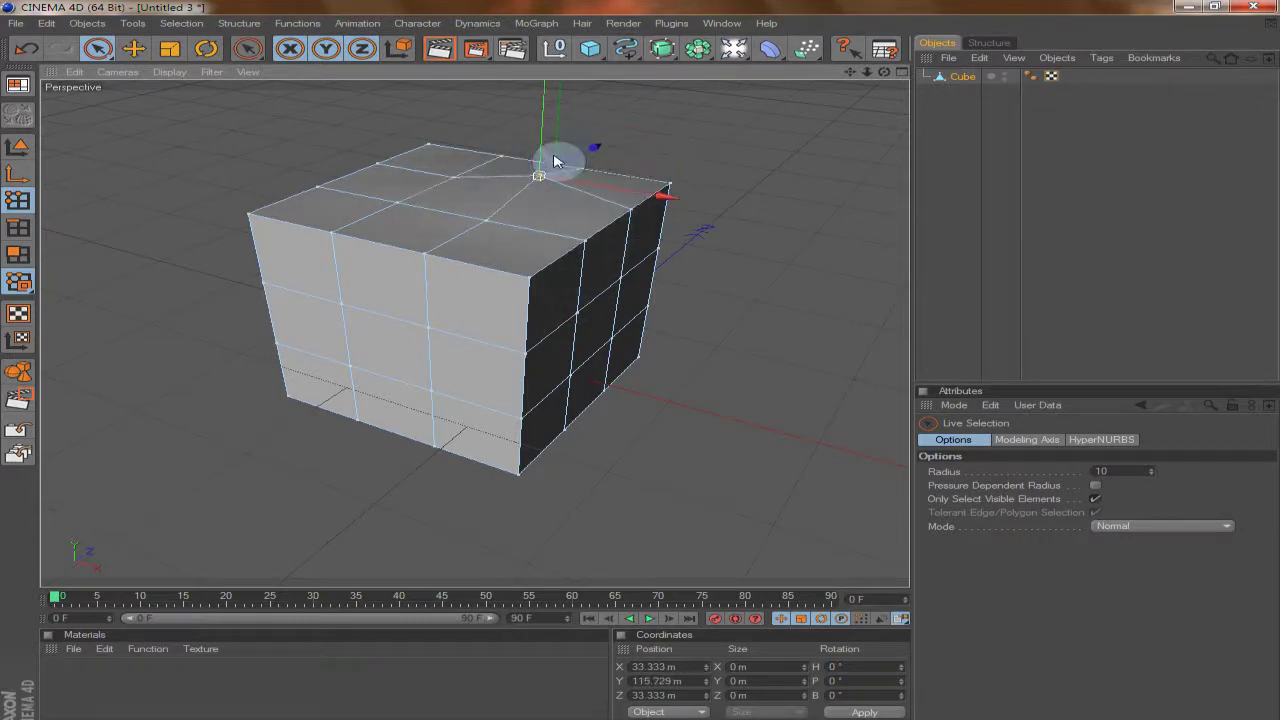
Try raising an inner edge of the cube's top face in edge mode, and undo the edge and point moves
{"action": "left_click", "coordinate": [17, 228]}
{"action": "left_click", "coordinate": [433, 212]}
{"action": "left_click_drag", "start_coordinate": [437, 186], "coordinate": [438, 138]}
{"action": "key", "text": "ctrl+z"}
{"action": "key", "text": "ctrl+z"}
In polygon mode, push the front face's upper-middle polygon about 20.7 m inward and pull the side's centre polygon out to about X 157 m
{"action": "left_click", "coordinate": [17, 255]}
{"action": "left_click", "coordinate": [405, 295]}
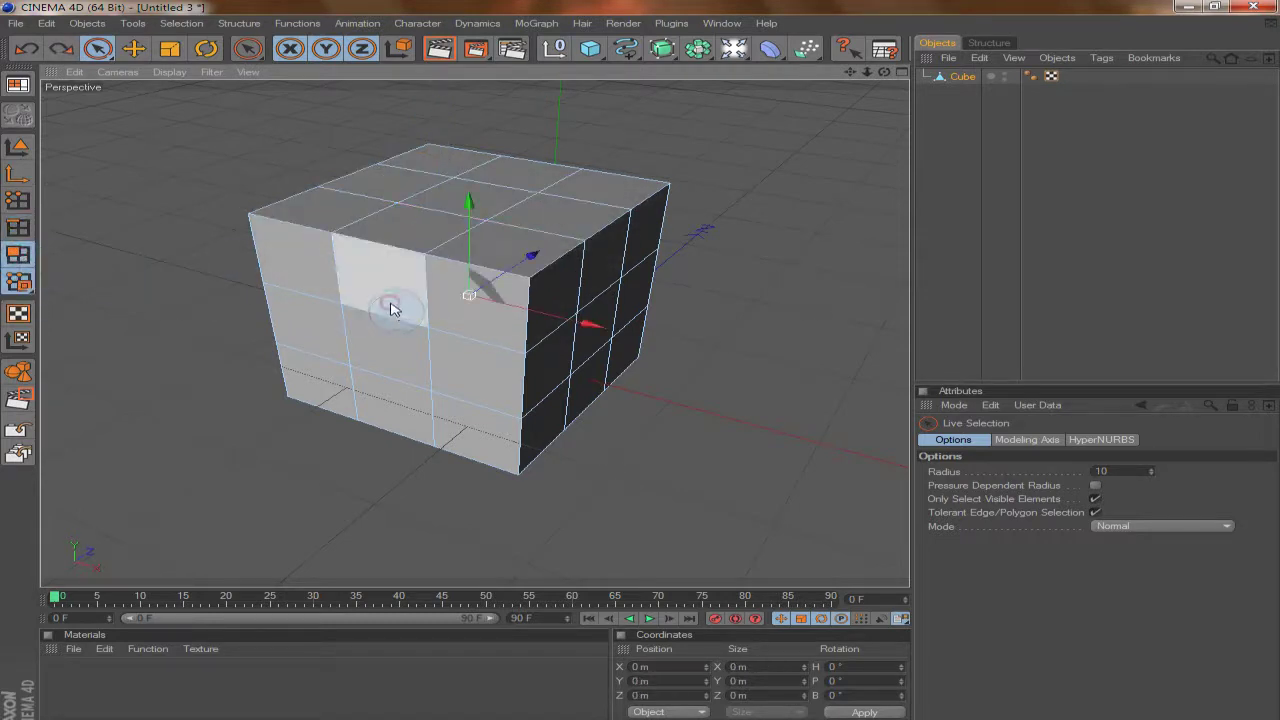
{"action": "left_click_drag", "start_coordinate": [327, 304], "coordinate": [371, 268]}
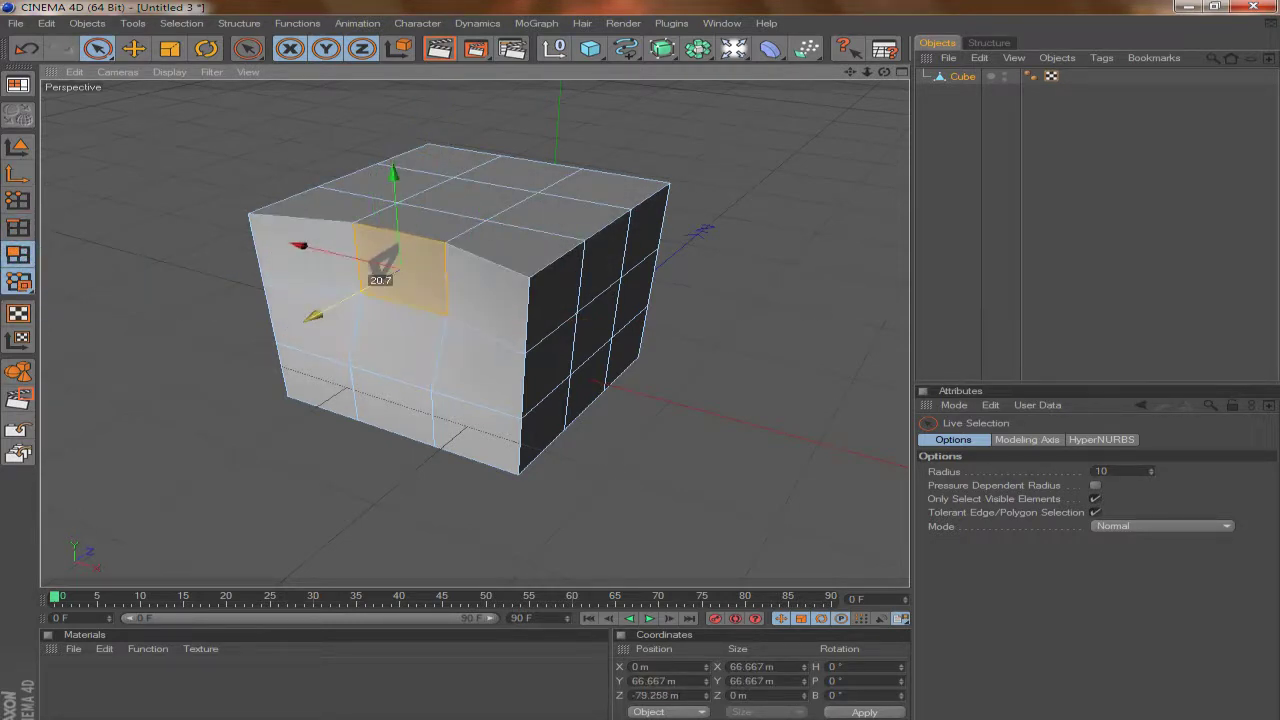
{"action": "left_click", "coordinate": [600, 355]}
{"action": "left_click_drag", "start_coordinate": [604, 357], "coordinate": [664, 365]}
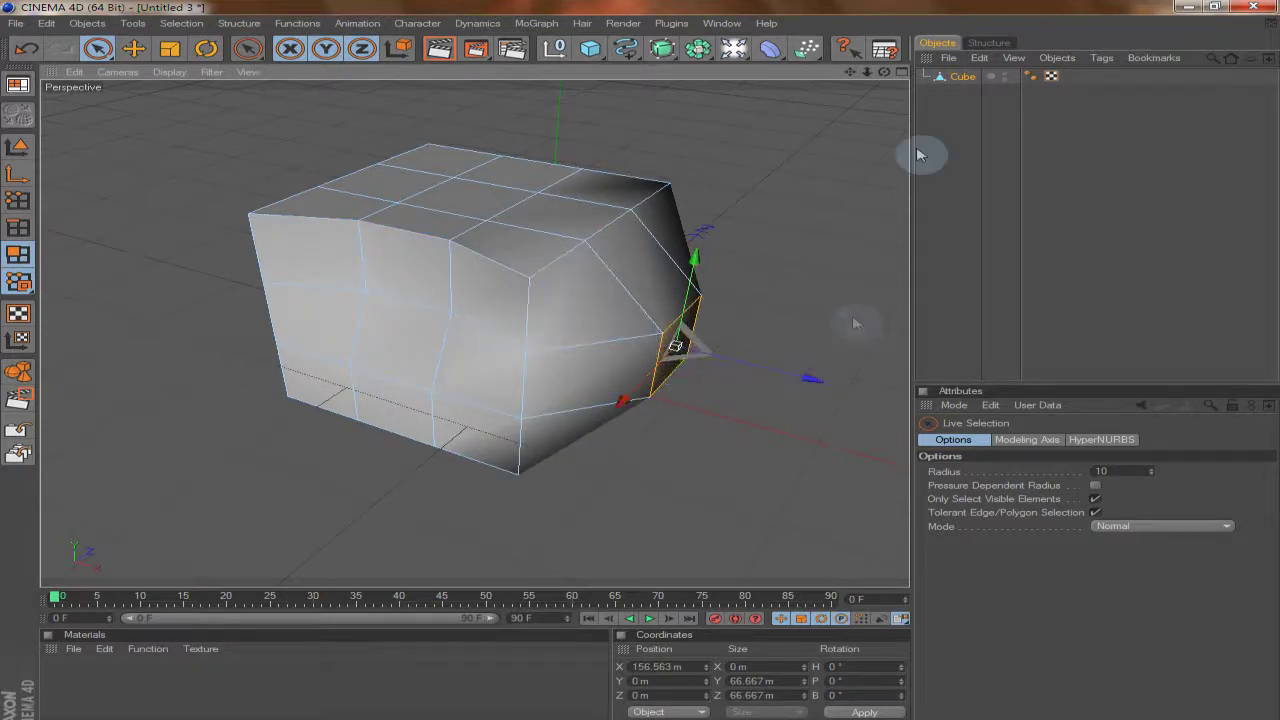
Use Loop Selection to select the middle band of polygons running over the cube's front and top
{"action": "left_click", "coordinate": [958, 78]}
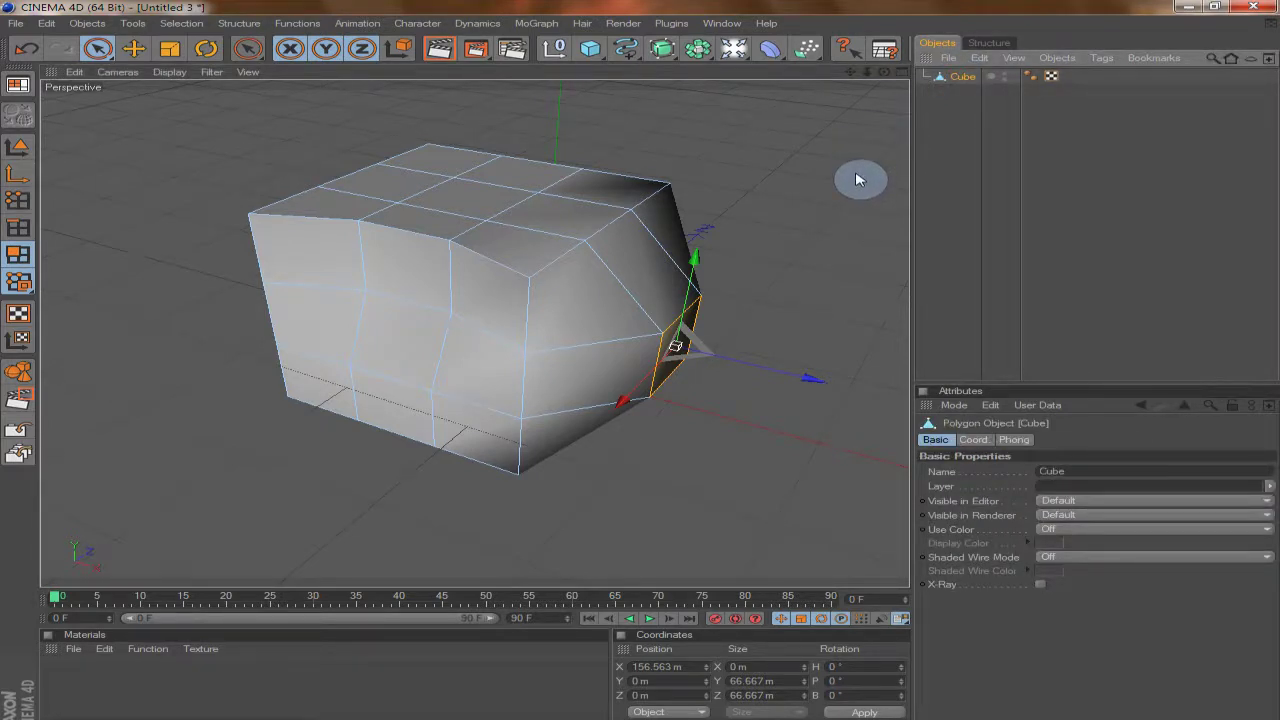
{"action": "left_click", "coordinate": [602, 247]}
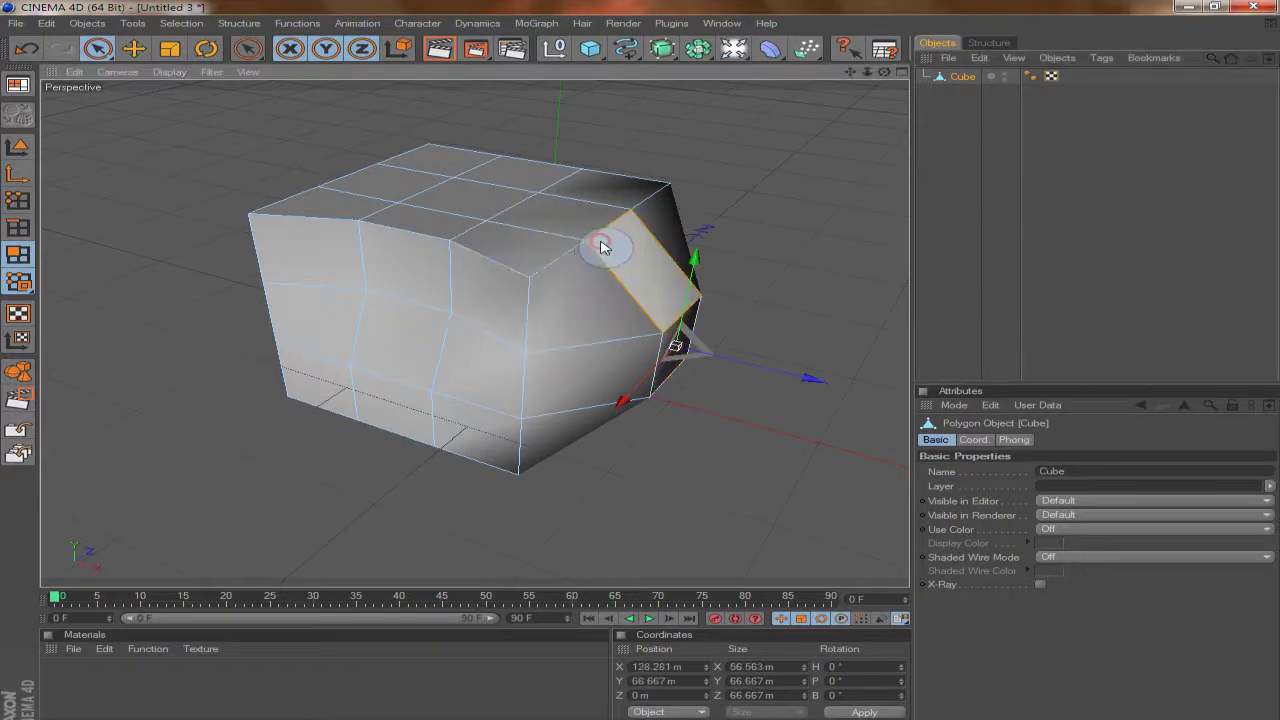
{"action": "left_click", "coordinate": [133, 23]}
{"action": "mouse_move", "coordinate": [167, 23]}
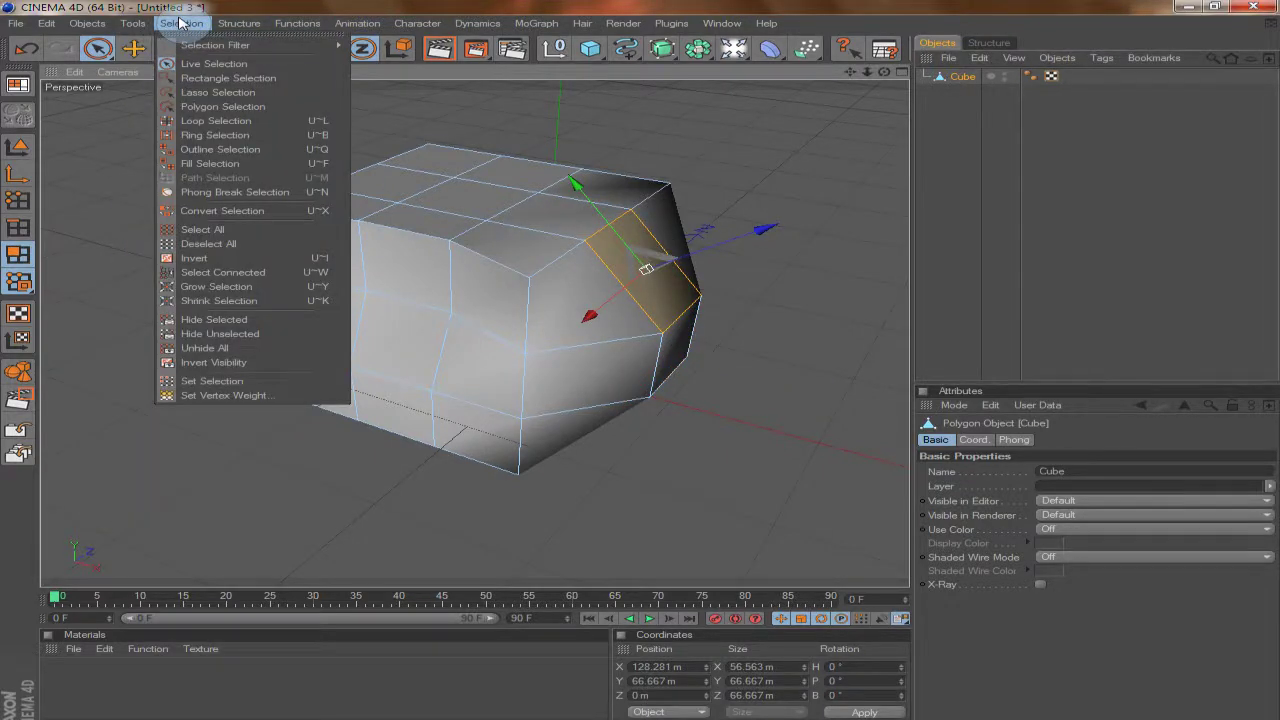
{"action": "left_click", "coordinate": [221, 124]}
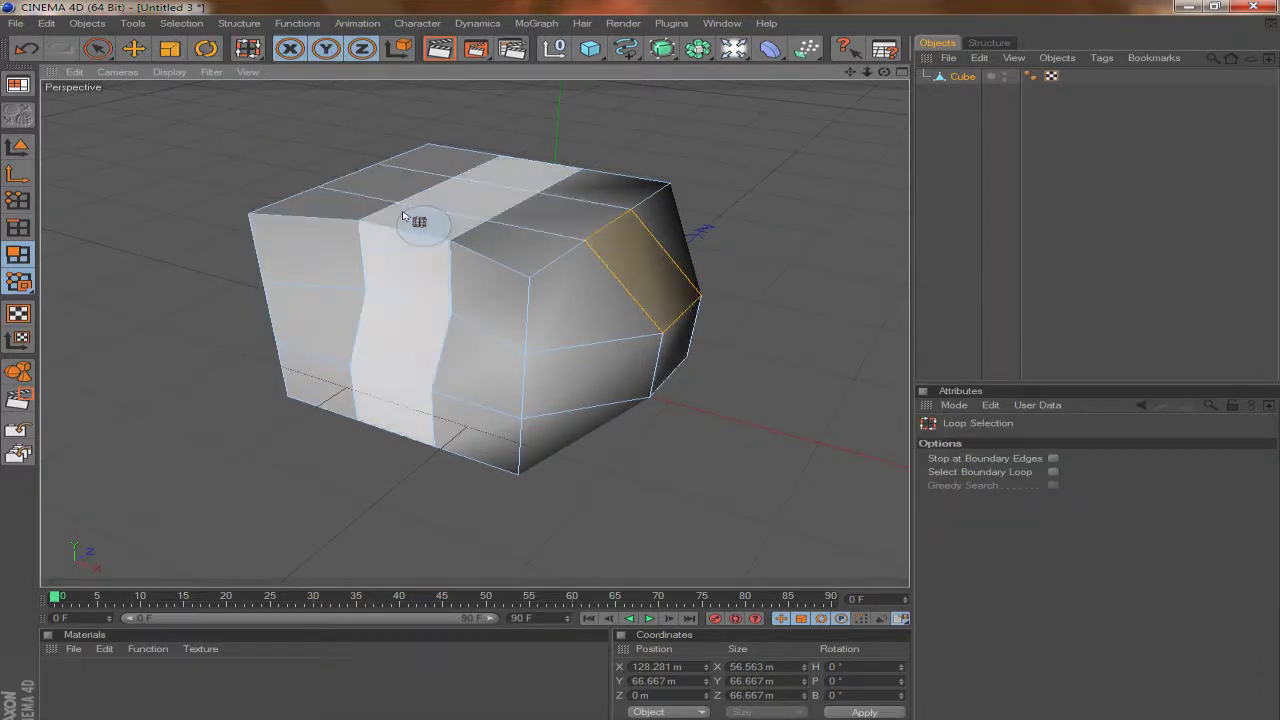
{"action": "left_click", "coordinate": [414, 266]}
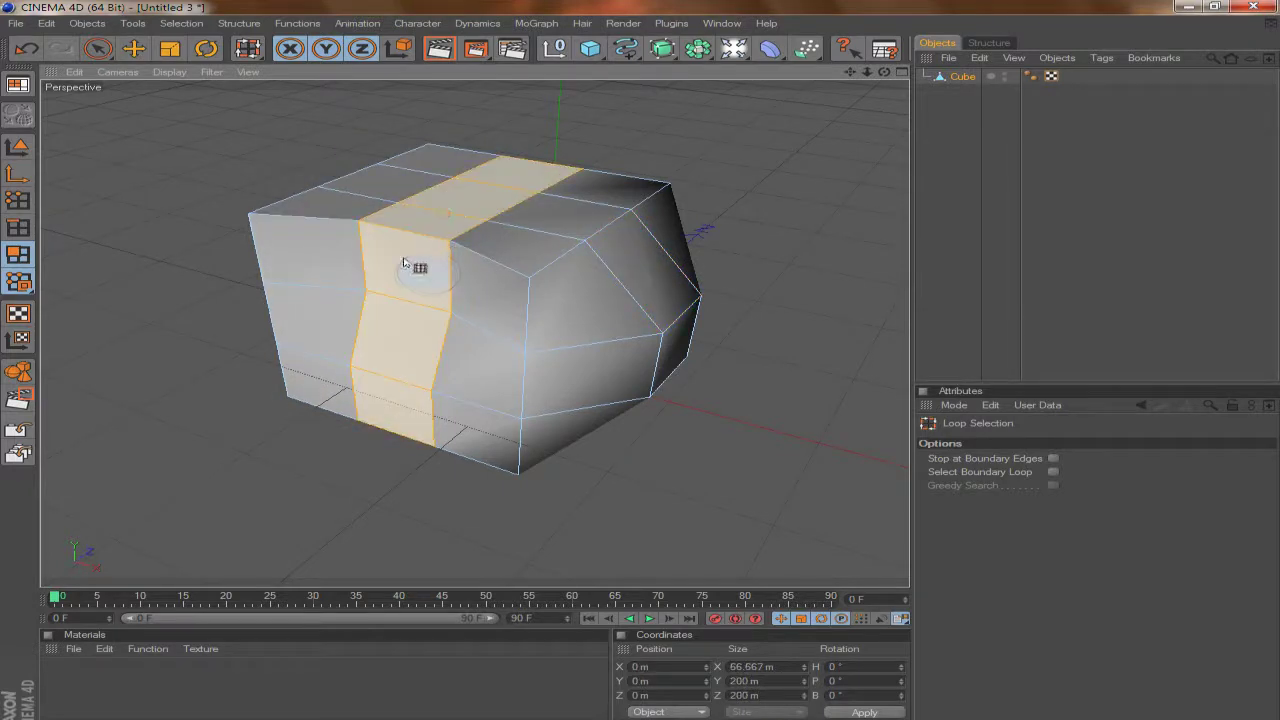
Inset the selected polygon band with Extrude Inner at an offset of about 9.3 m
{"action": "left_click", "coordinate": [133, 23]}
{"action": "mouse_move", "coordinate": [165, 28]}
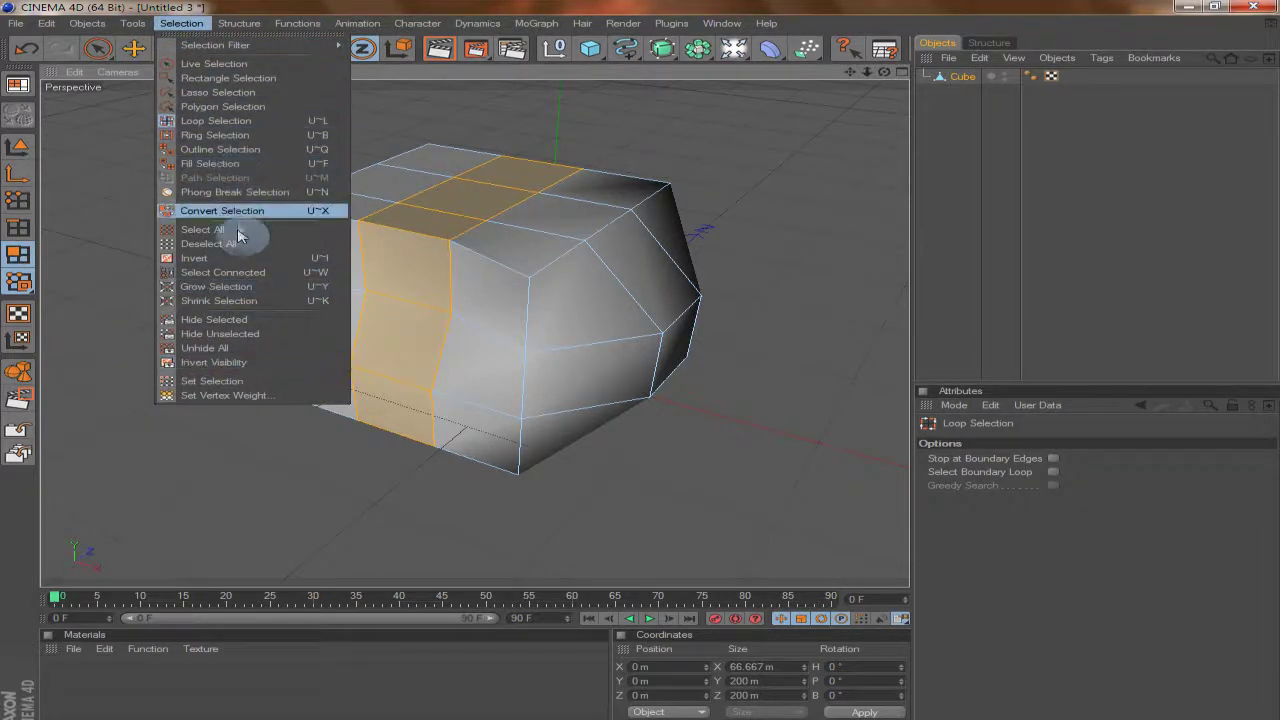
{"action": "mouse_move", "coordinate": [246, 27]}
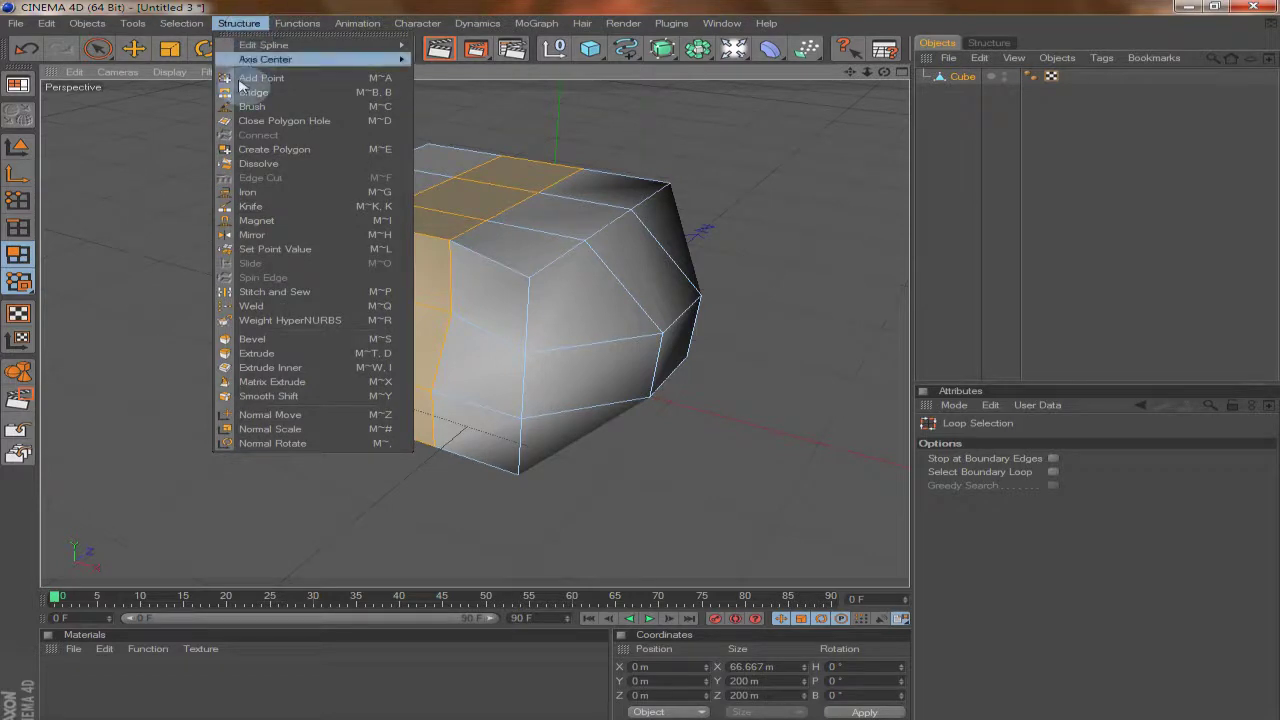
{"action": "left_click", "coordinate": [266, 368]}
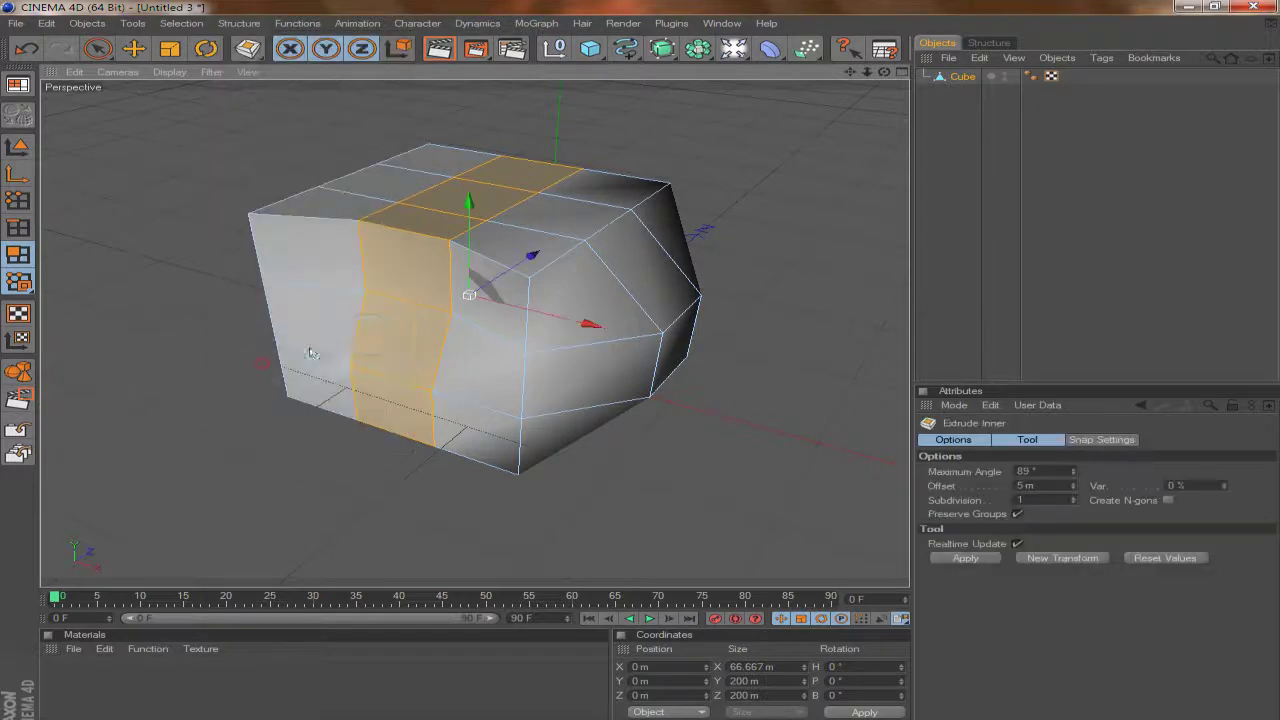
{"action": "left_click_drag", "start_coordinate": [407, 251], "coordinate": [450, 251]}
{"action": "left_click_drag", "start_coordinate": [520, 297], "coordinate": [490, 296]}
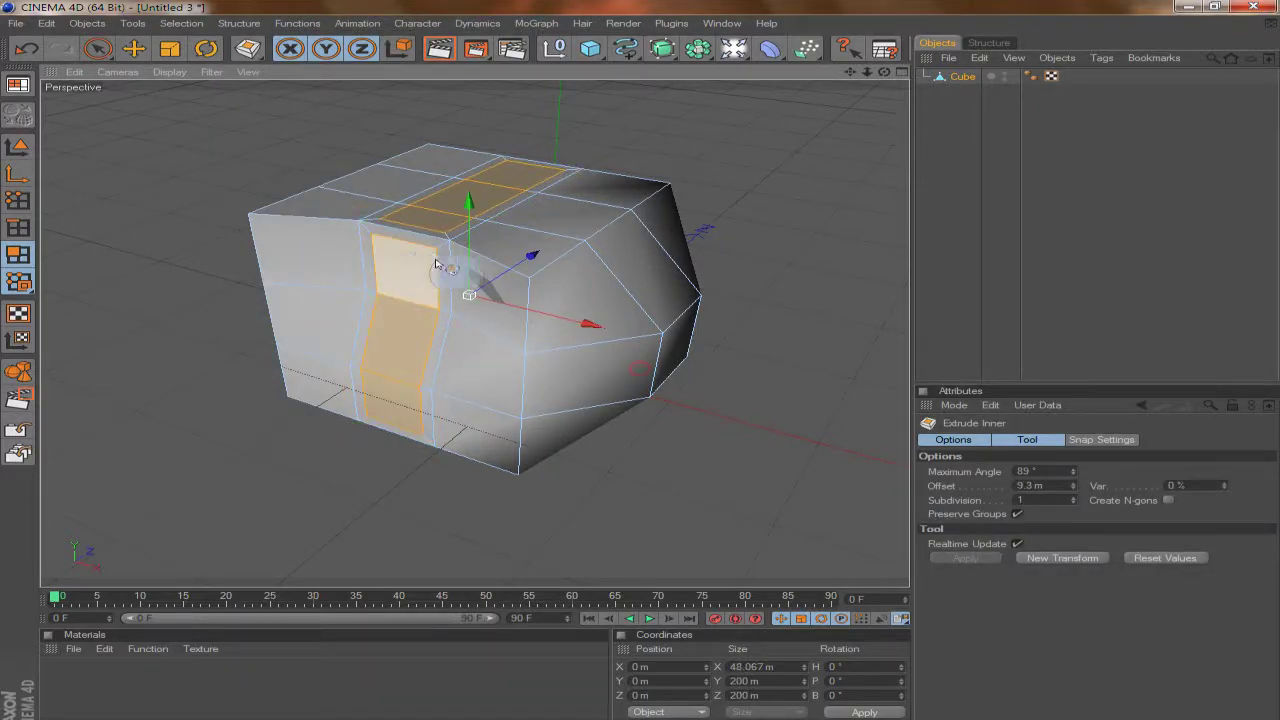
Extrude the inset band into the cube with an offset of about -10.9 m
{"action": "left_click", "coordinate": [238, 23]}
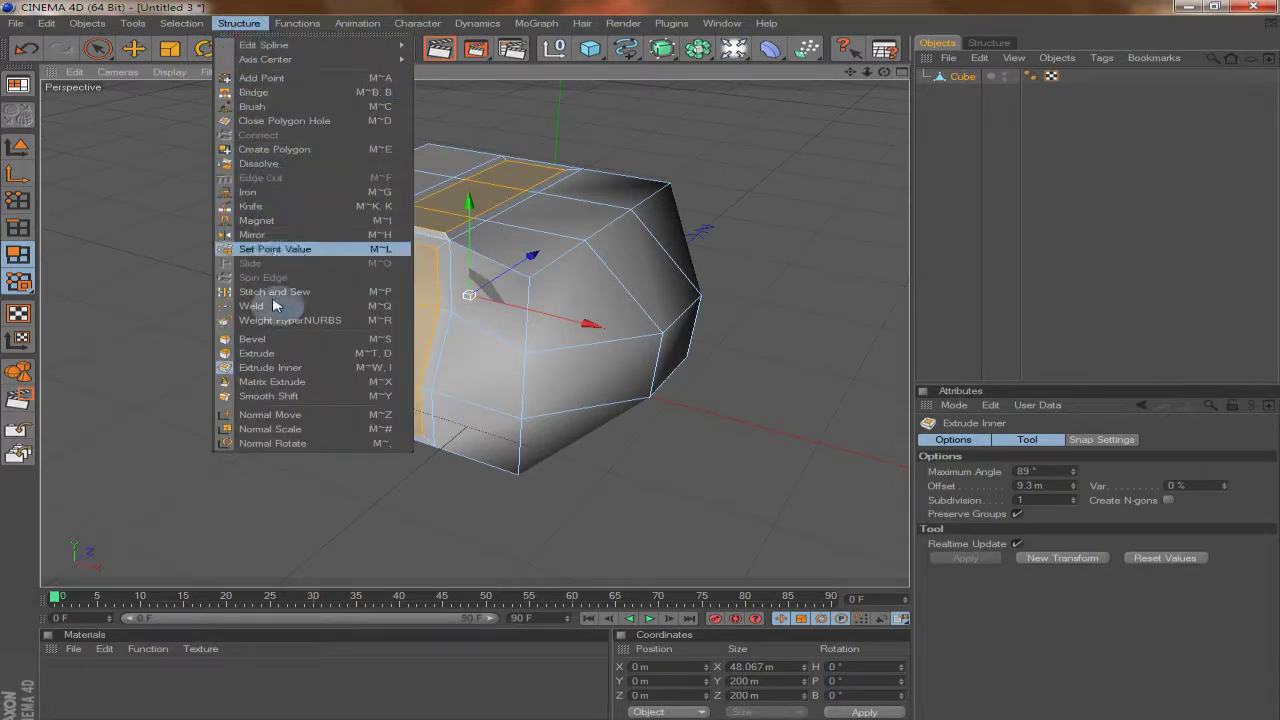
{"action": "left_click", "coordinate": [278, 355]}
{"action": "left_click_drag", "start_coordinate": [371, 340], "coordinate": [315, 342]}
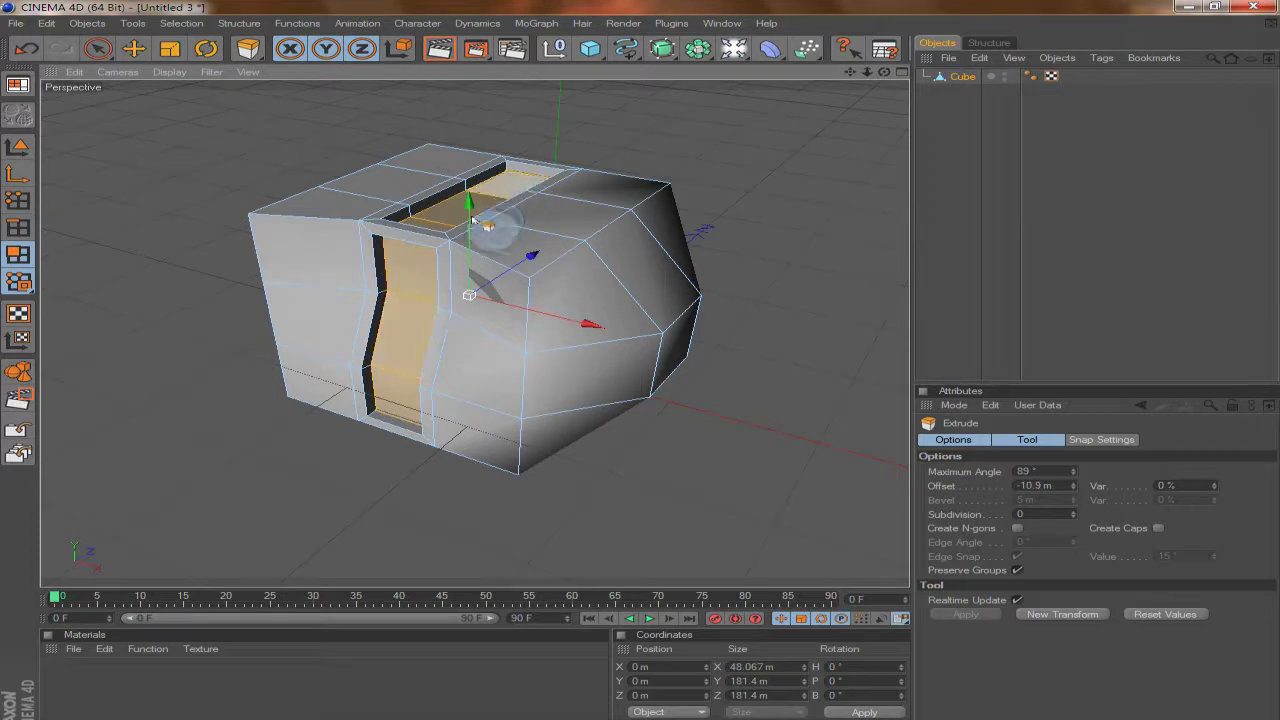
{"action": "left_click", "coordinate": [416, 23]}
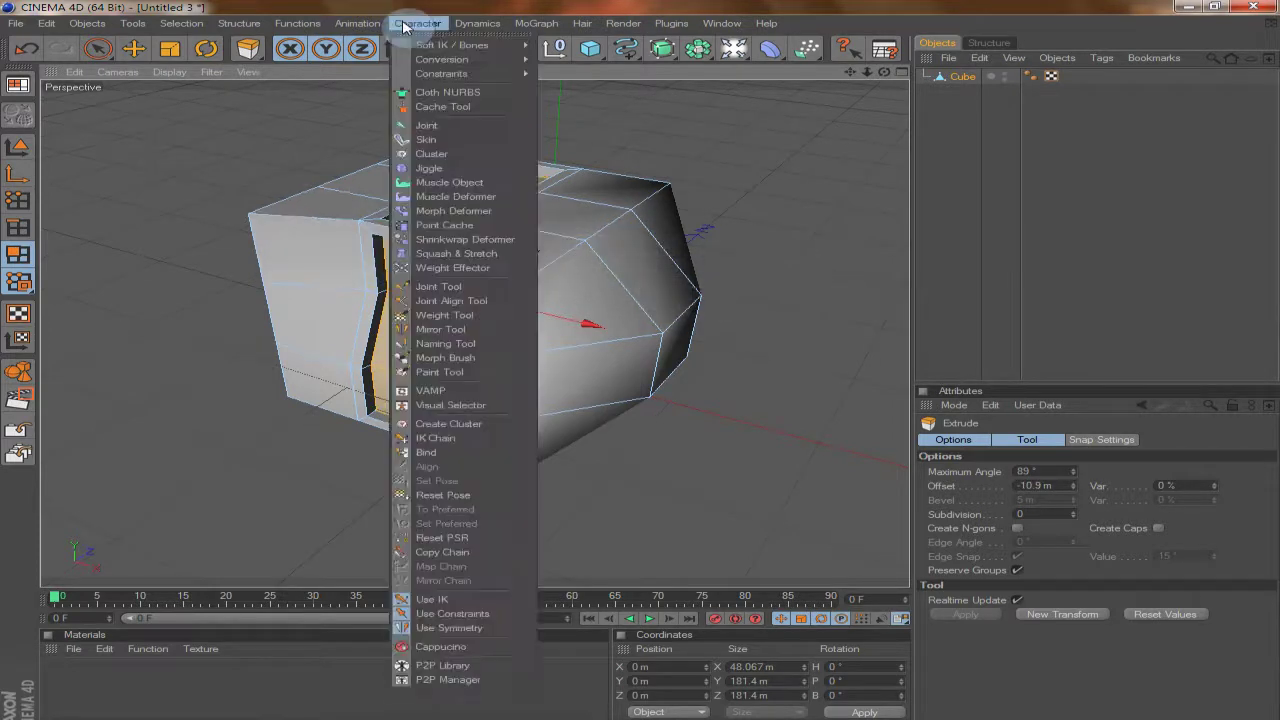
{"action": "mouse_move", "coordinate": [477, 25]}
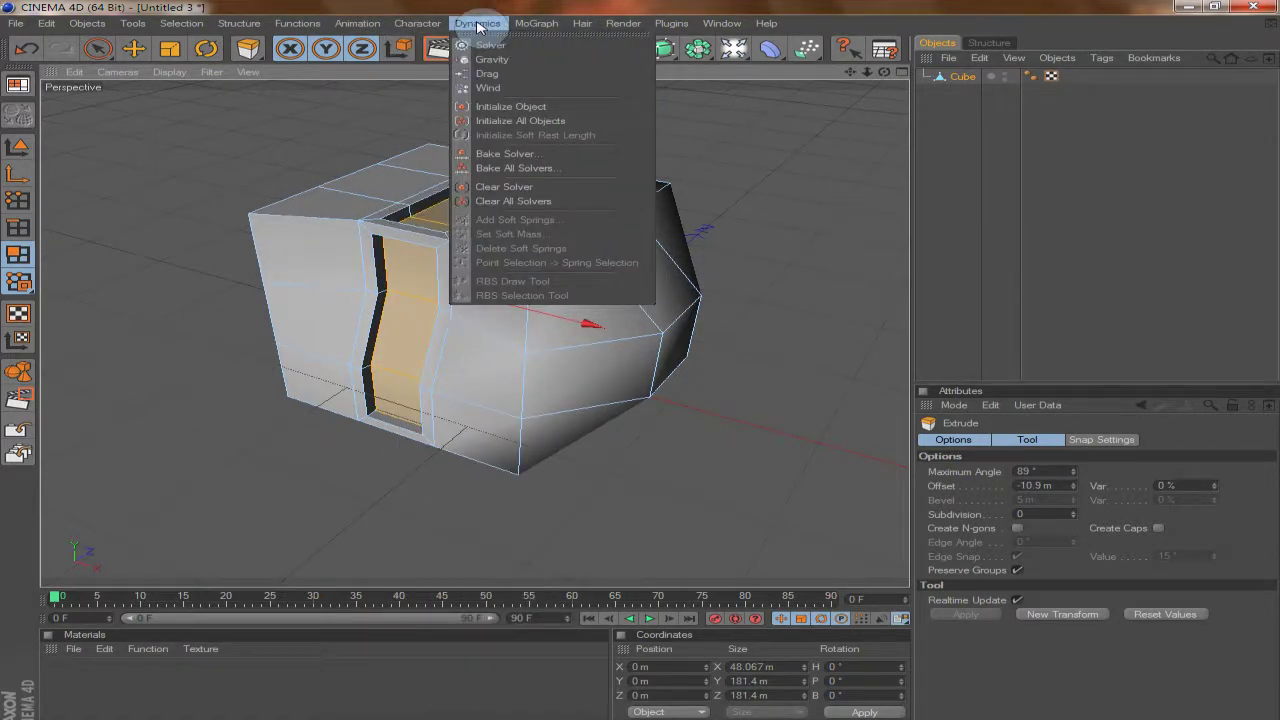
{"action": "mouse_move", "coordinate": [520, 32]}
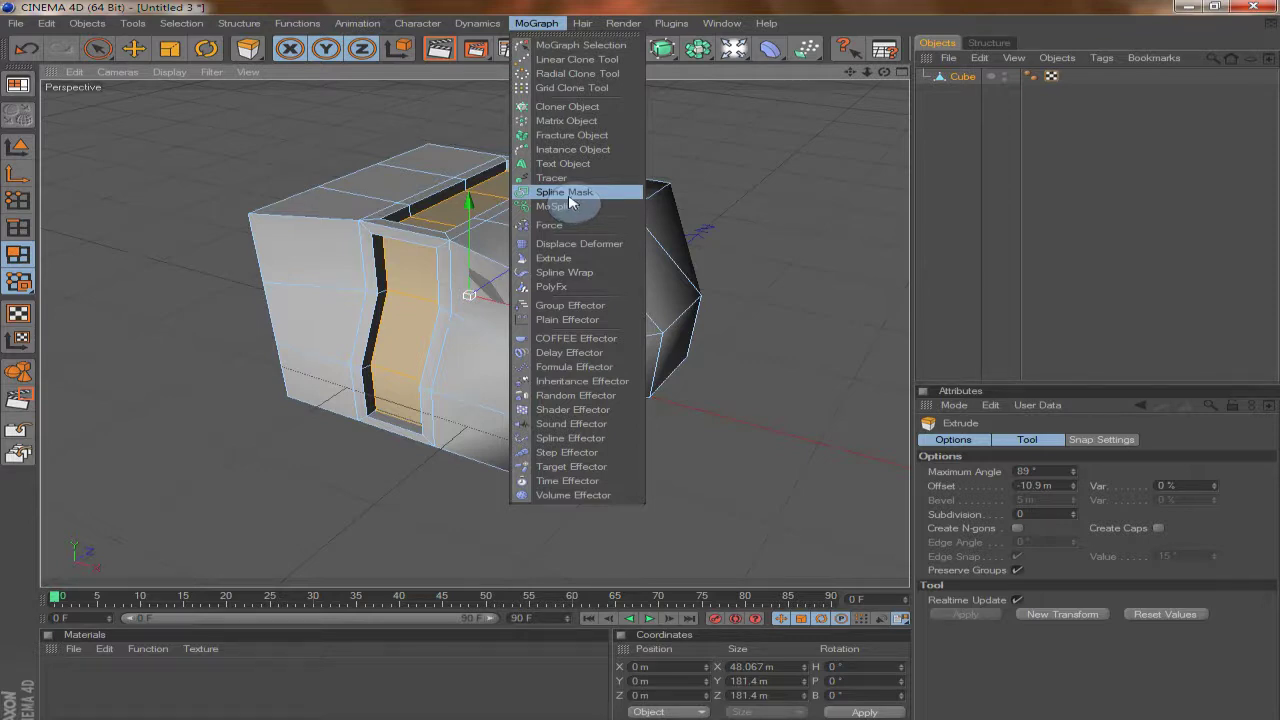
Delete the edited cube and add a new default 200 m cube primitive
{"action": "left_click", "coordinate": [947, 82]}
{"action": "left_click", "coordinate": [950, 80]}
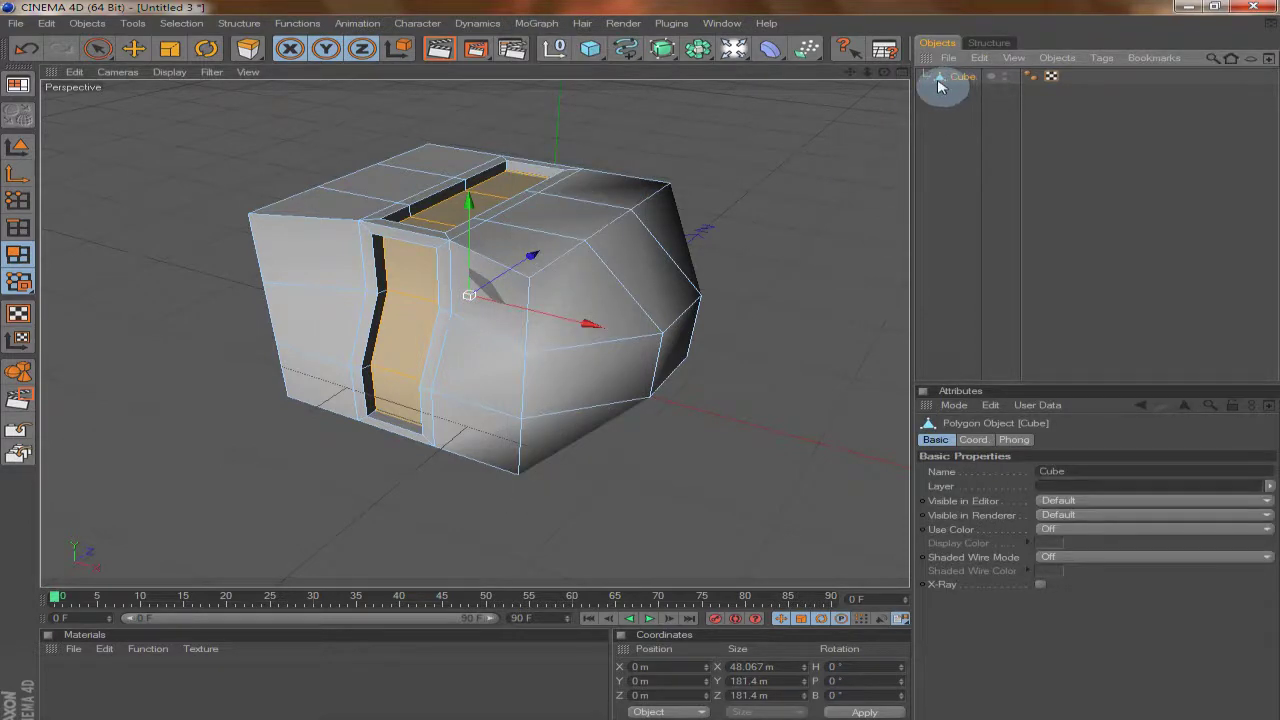
{"action": "key", "text": "Delete"}
{"action": "left_click_drag", "start_coordinate": [590, 50], "coordinate": [636, 63]}
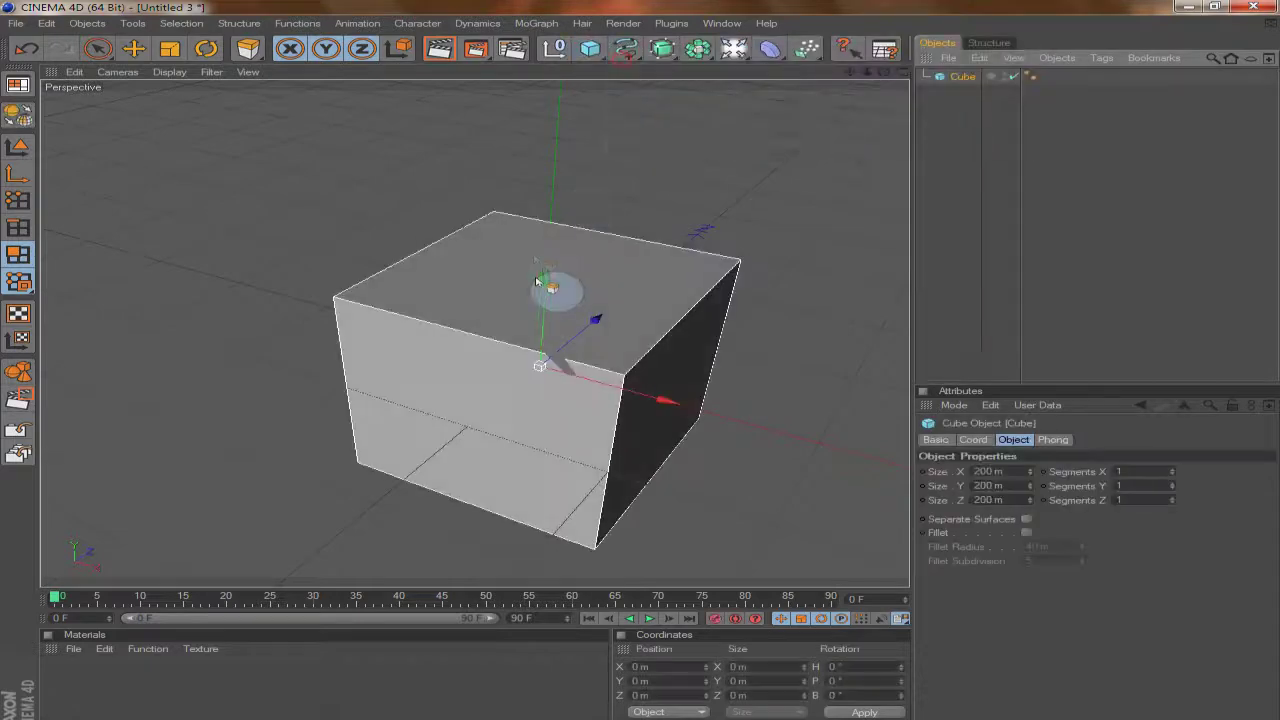
{"action": "scroll", "coordinate": [744, 304], "scroll_direction": "down", "scroll_amount": 3}
{"action": "left_click_drag", "start_coordinate": [849, 72], "coordinate": [689, 76]}
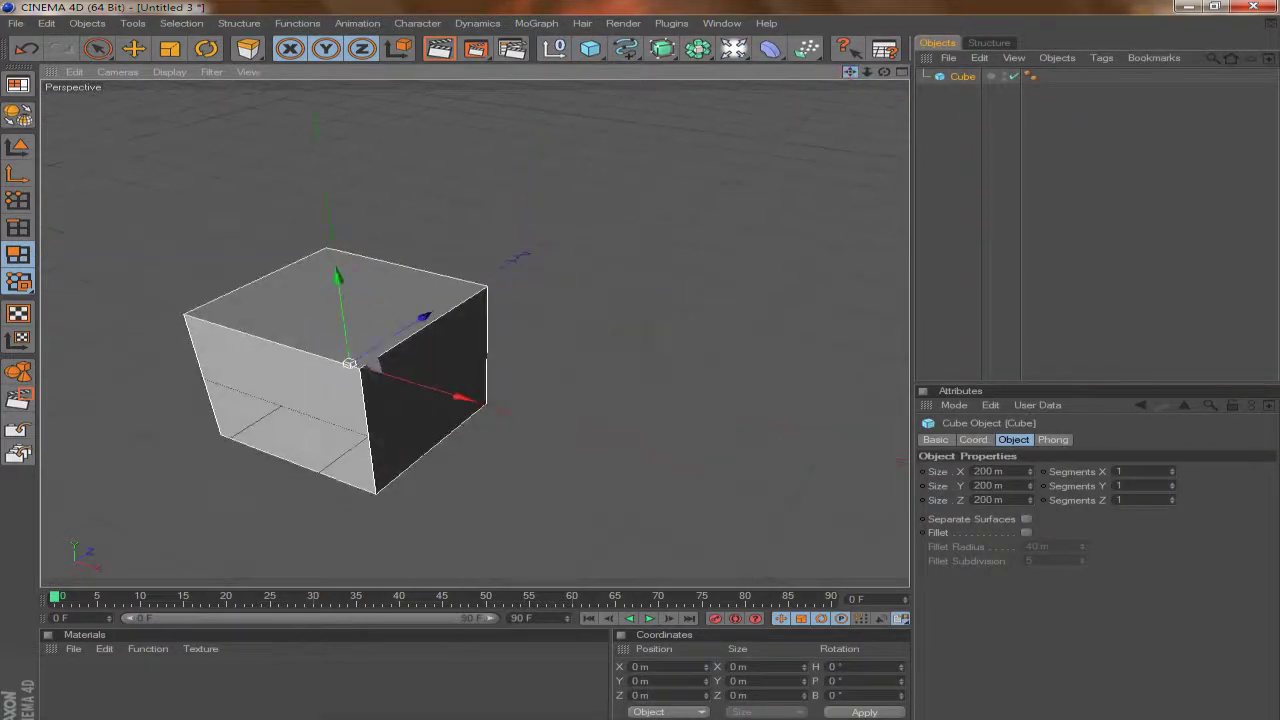
Add a MoGraph Cloner Object, make the cube its child and show the Cloner's properties
{"action": "left_click_drag", "start_coordinate": [597, 50], "coordinate": [566, 18]}
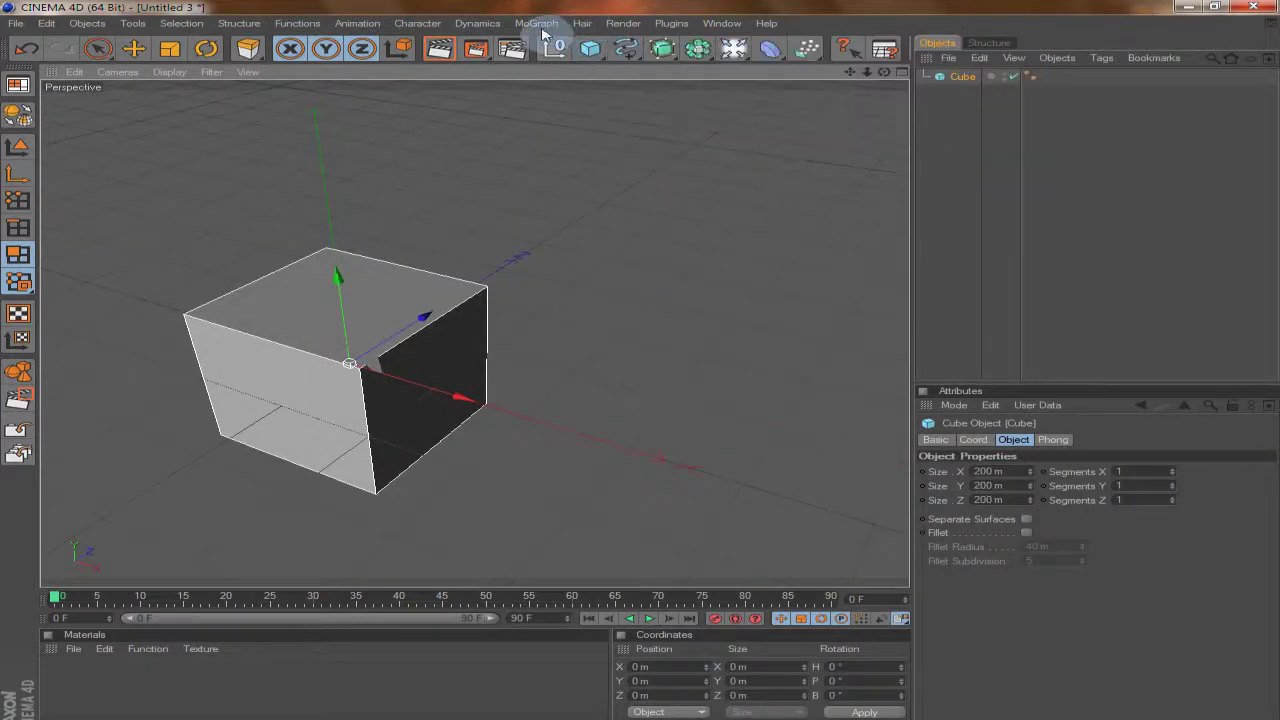
{"action": "left_click", "coordinate": [540, 23]}
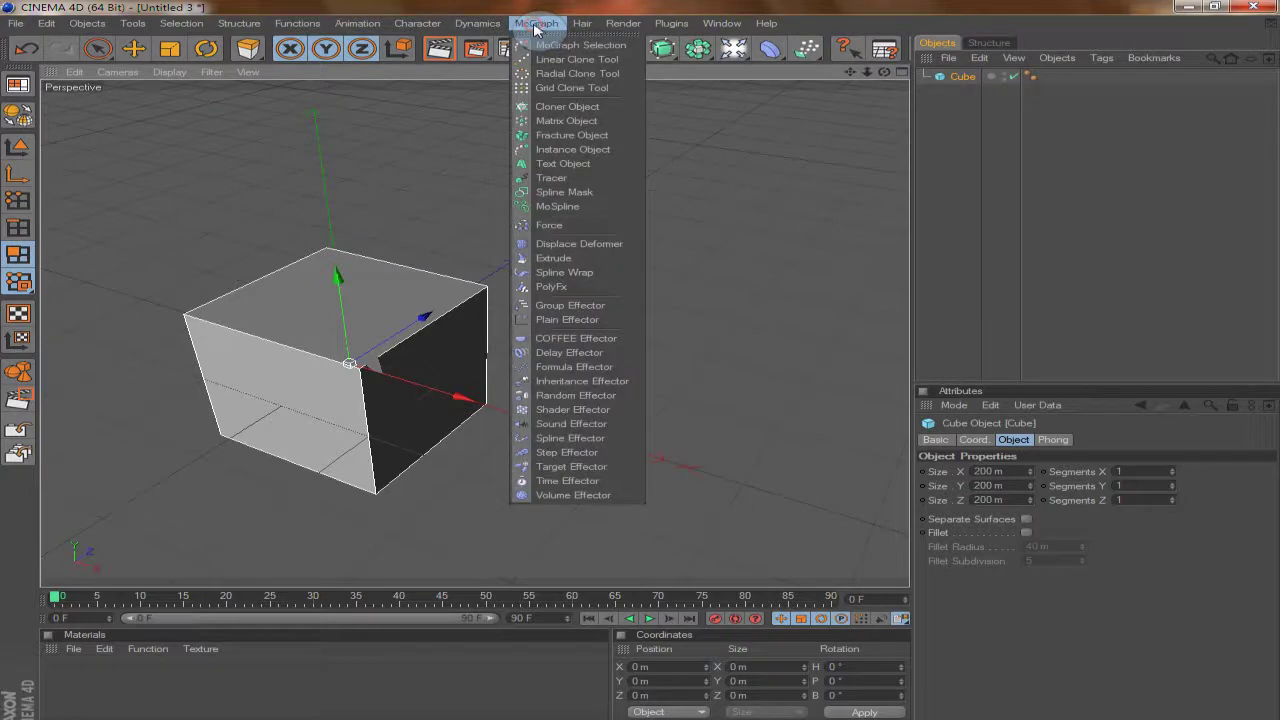
{"action": "left_click", "coordinate": [601, 108]}
{"action": "left_click_drag", "start_coordinate": [962, 92], "coordinate": [971, 80]}
{"action": "left_click", "coordinate": [971, 78]}
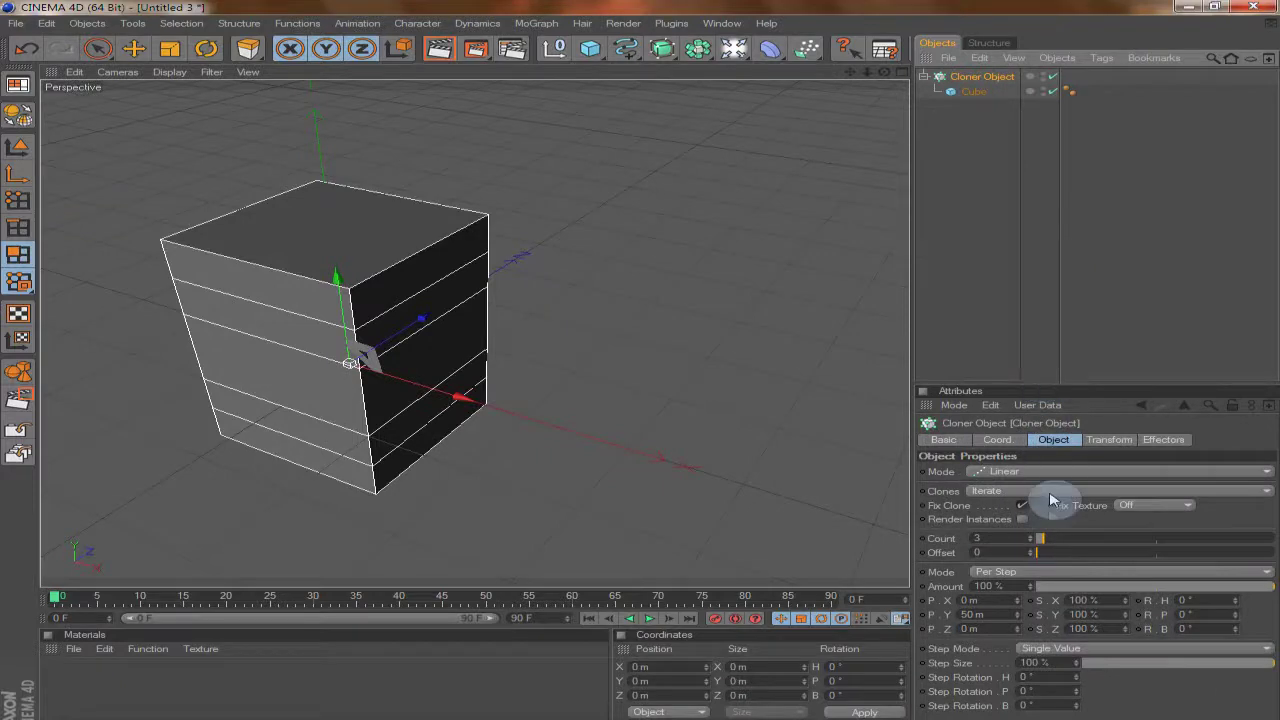
Set the linear Cloner's count to 9 and spread the clones apart along Z
{"action": "left_click_drag", "start_coordinate": [1032, 541], "coordinate": [1013, 527]}
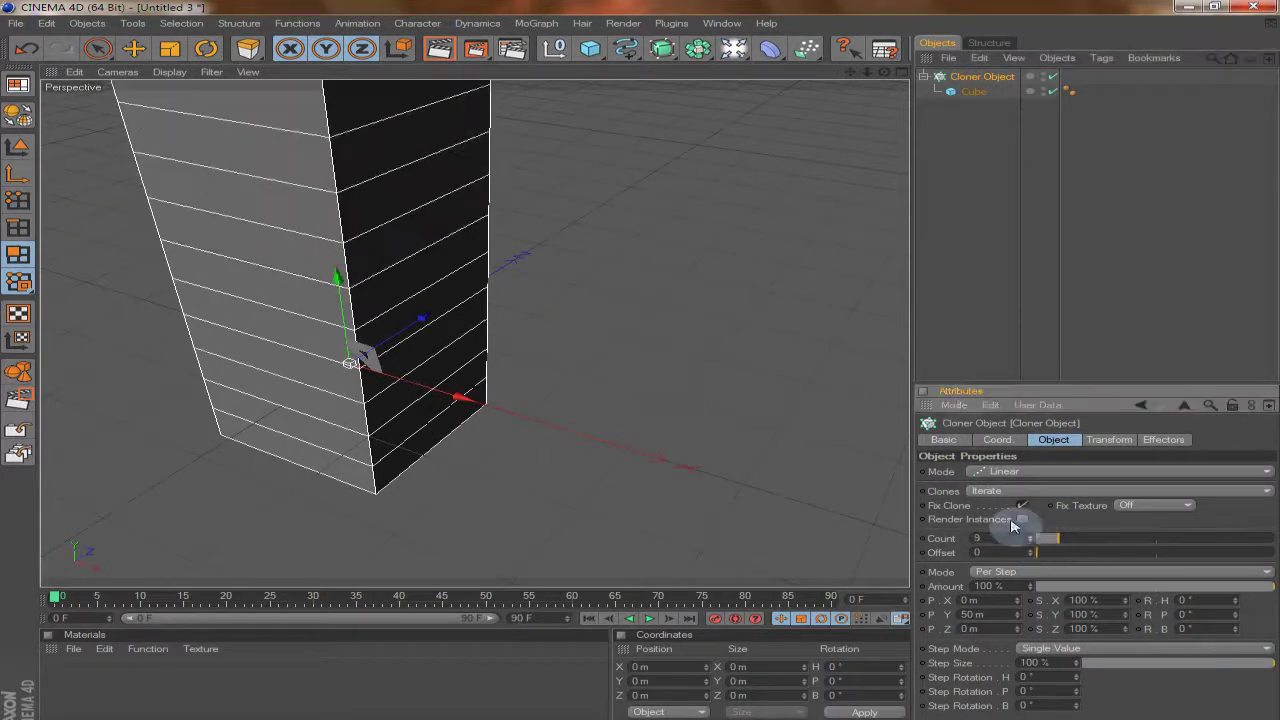
{"action": "scroll", "coordinate": [814, 380], "scroll_direction": "down", "scroll_amount": 6}
{"action": "left_click_drag", "start_coordinate": [1020, 622], "coordinate": [1050, 632]}
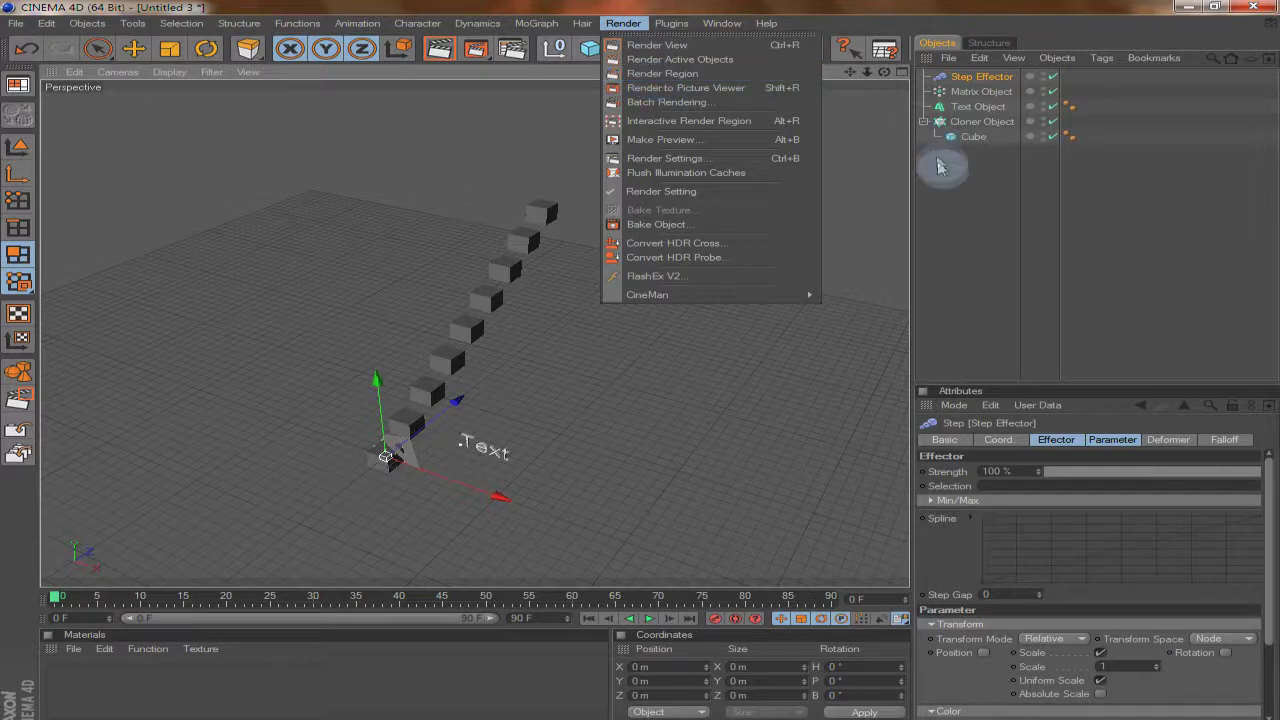
{"action": "left_click", "coordinate": [518, 8]}
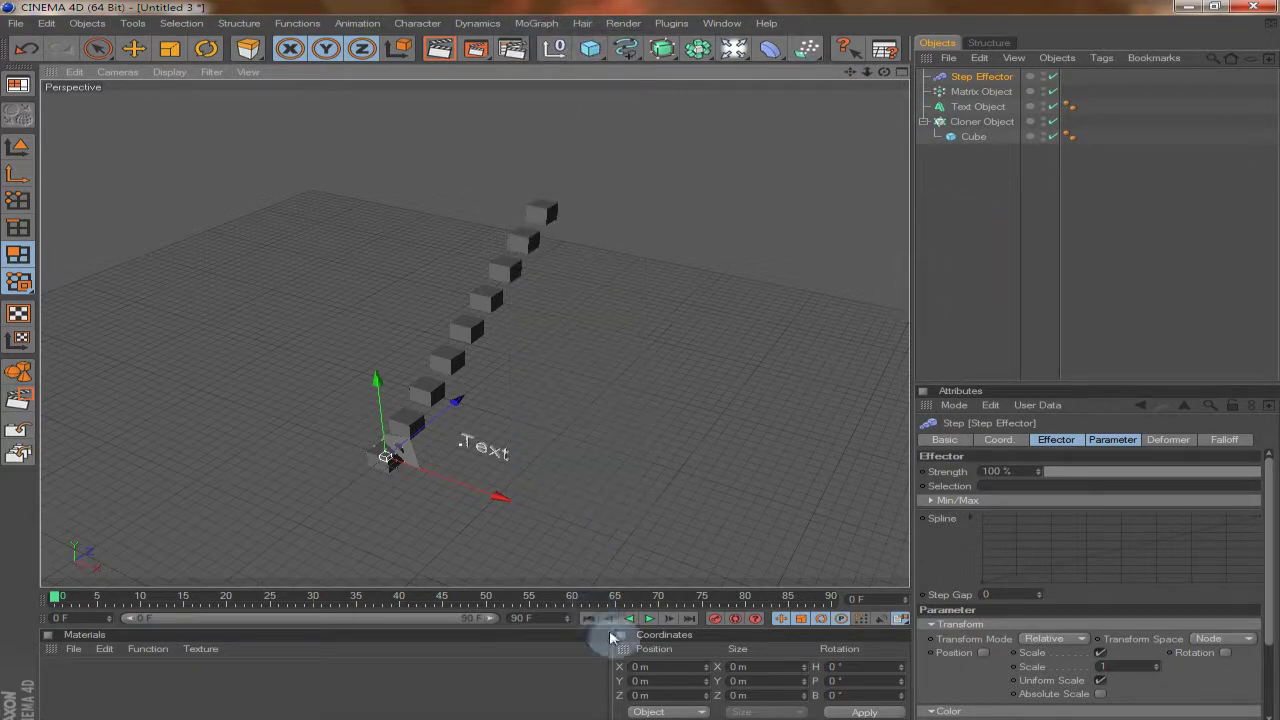
{"action": "left_click_drag", "start_coordinate": [850, 71], "coordinate": [834, 171]}
{"action": "left_click_drag", "start_coordinate": [884, 71], "coordinate": [810, 68]}
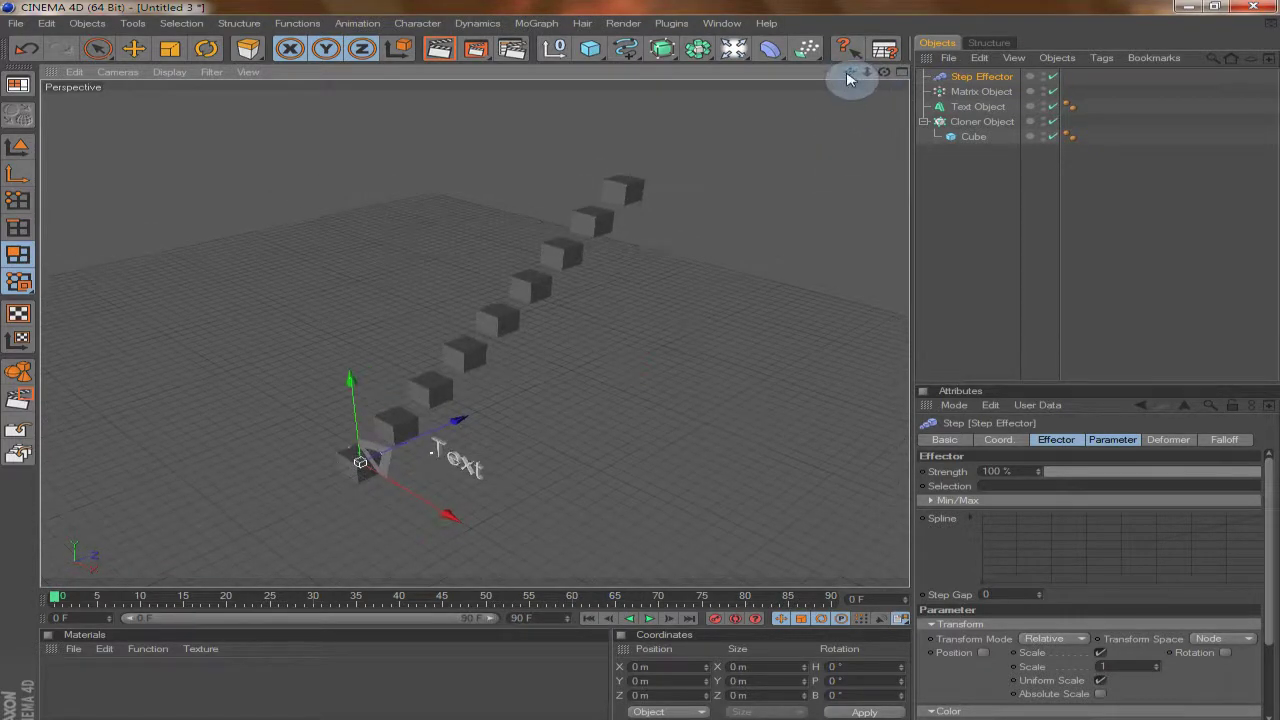